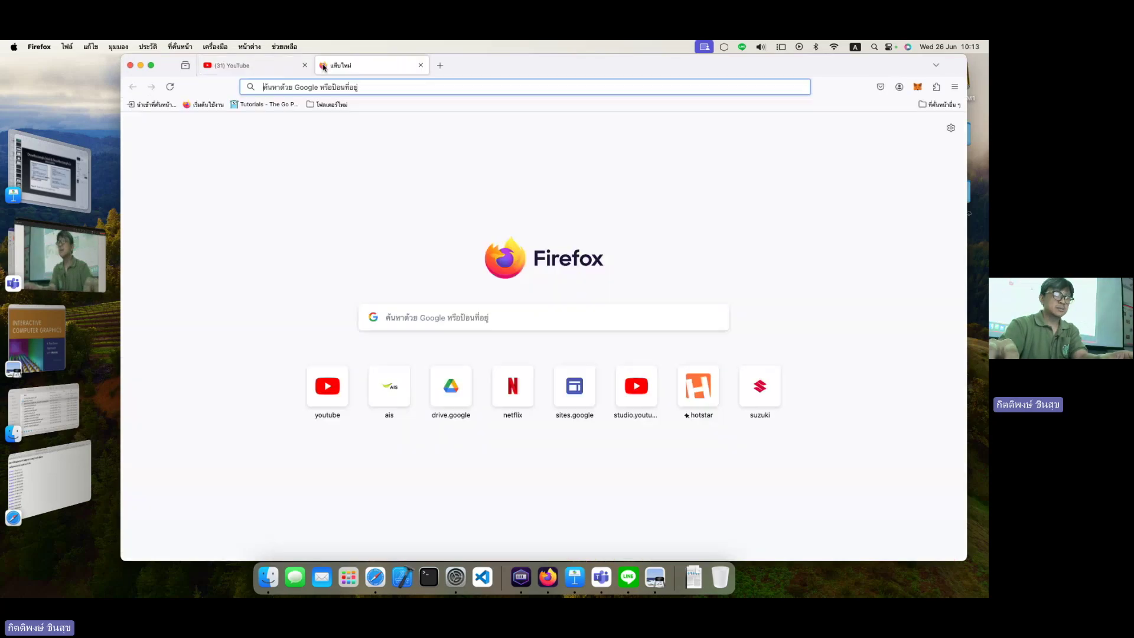
Step: Load the CG registered-students list page, open the fourth student's WebGL page, and view the Lab01 Hello canvas result
text(k)
key(Return)
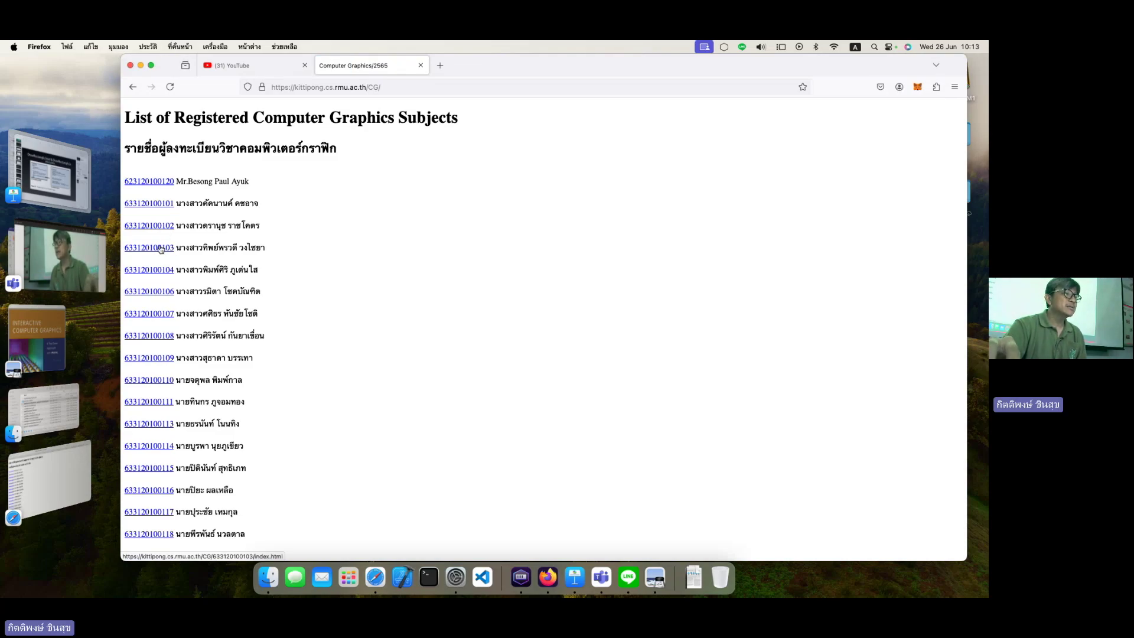
click(162, 248)
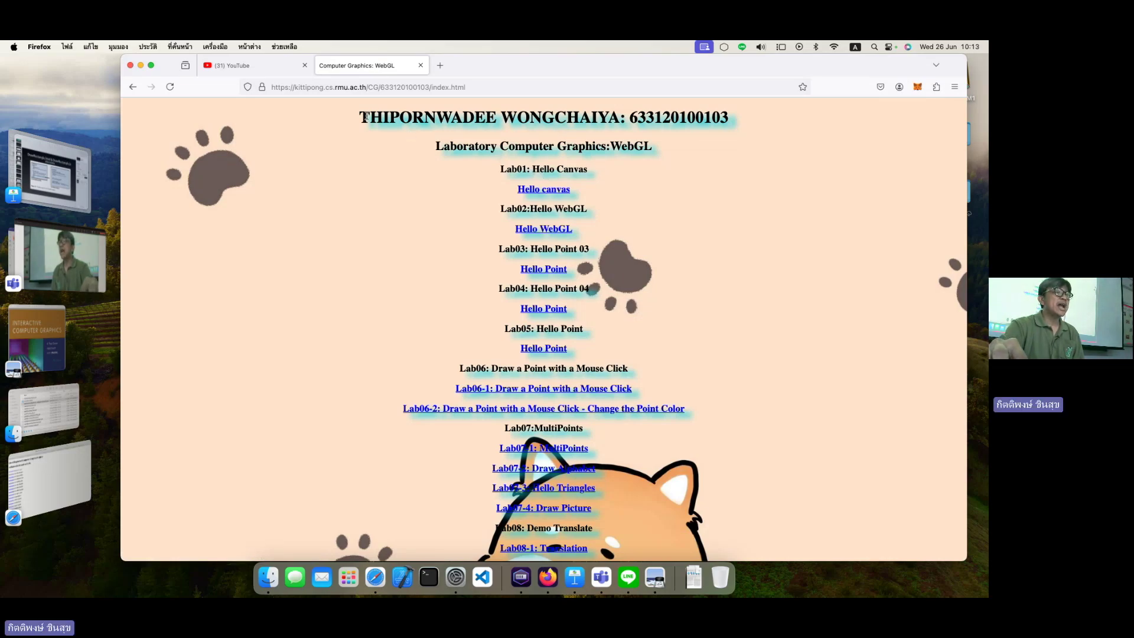
drag(362, 112, 697, 151)
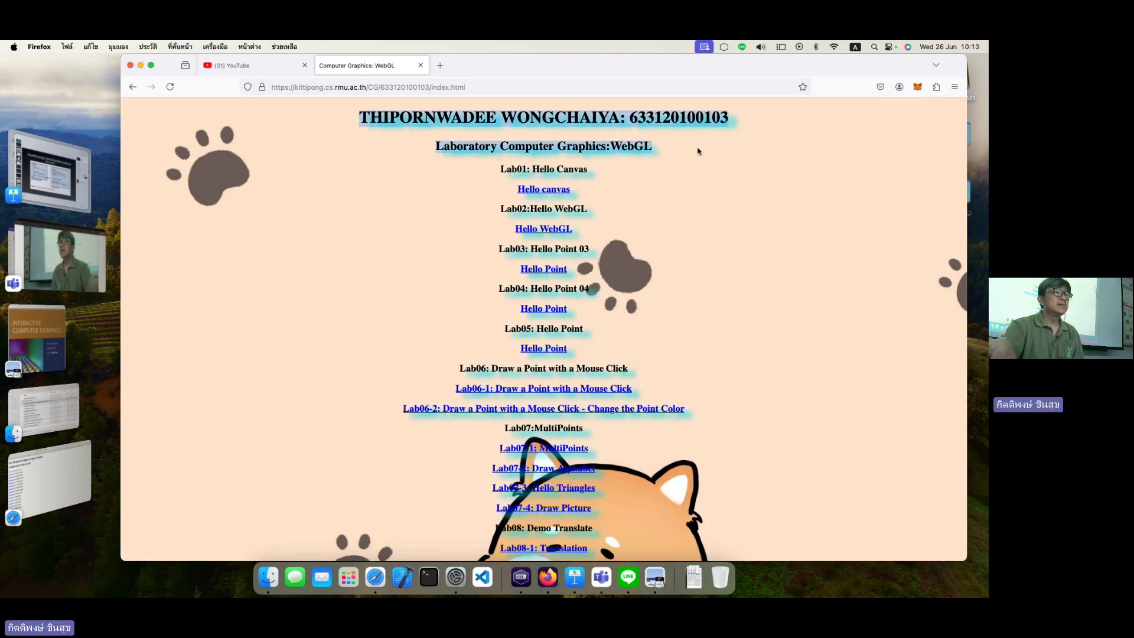
click(548, 190)
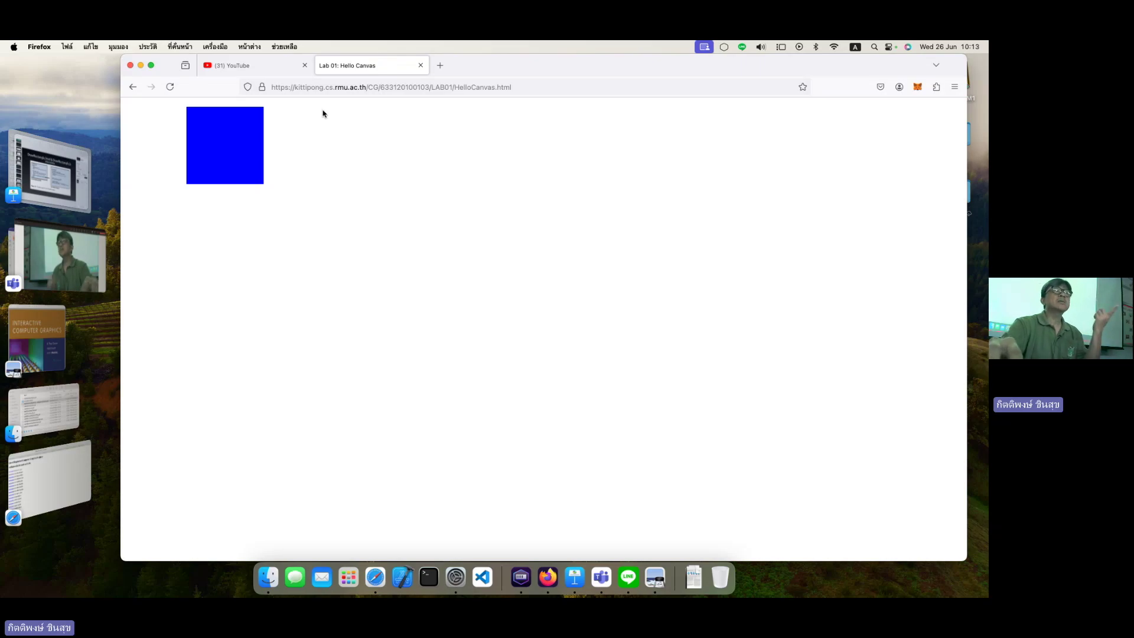
click(215, 47)
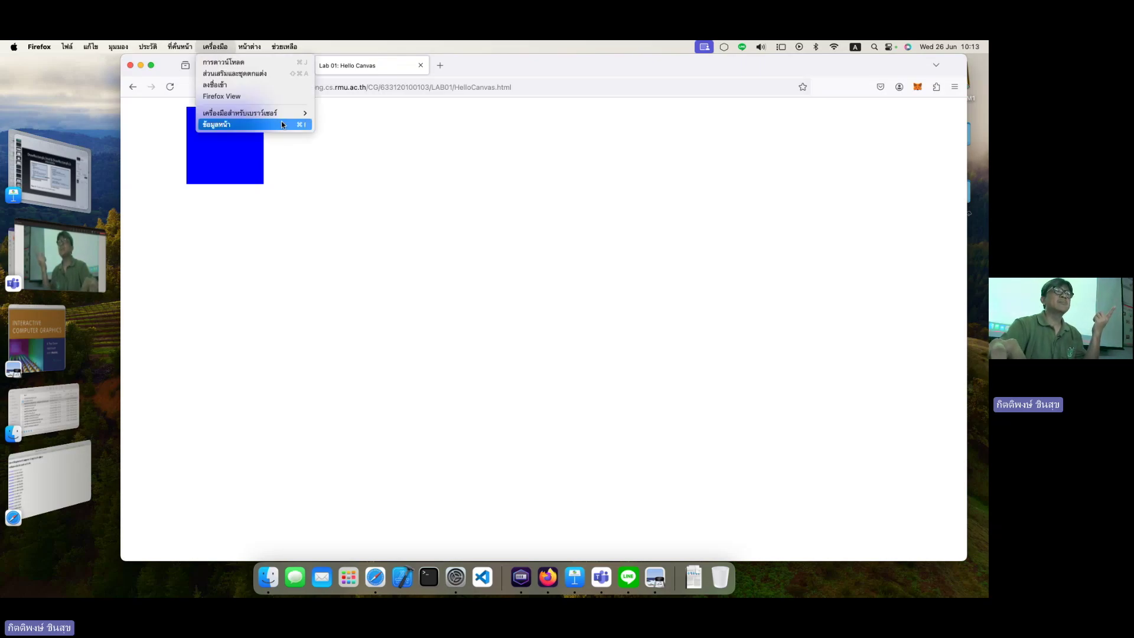
mouse_move(282, 112)
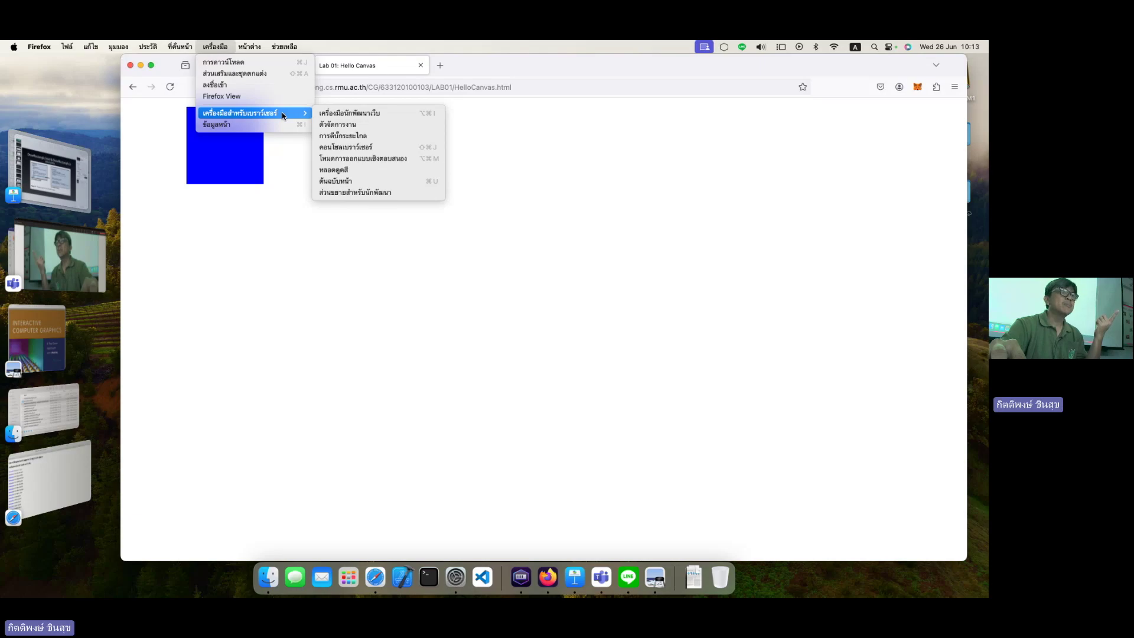
click(395, 191)
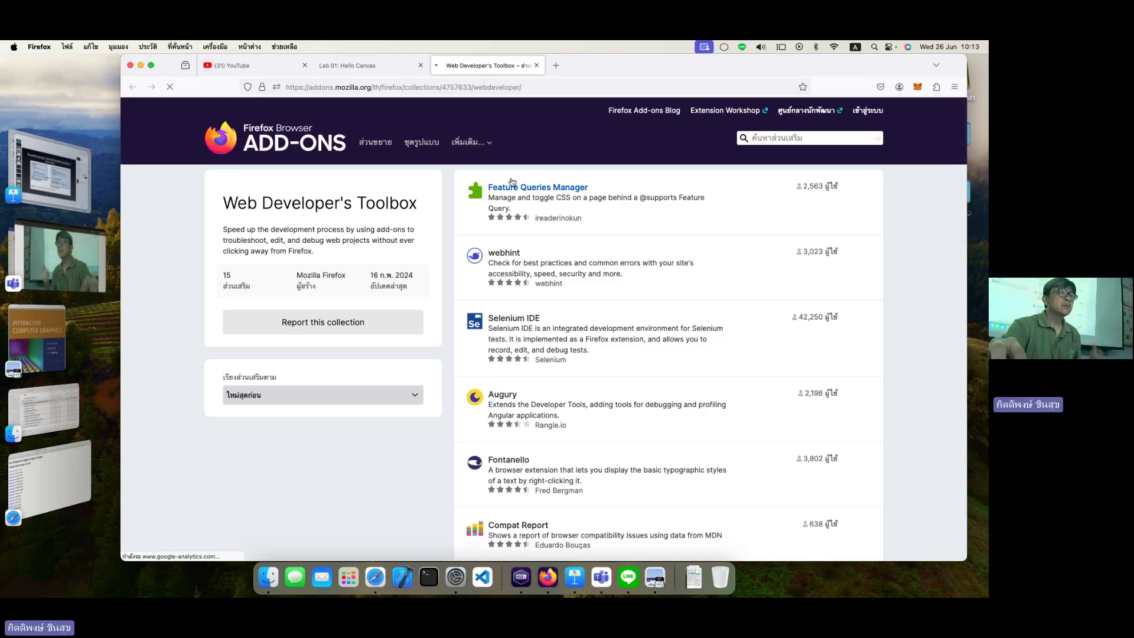
click(536, 66)
click(534, 86)
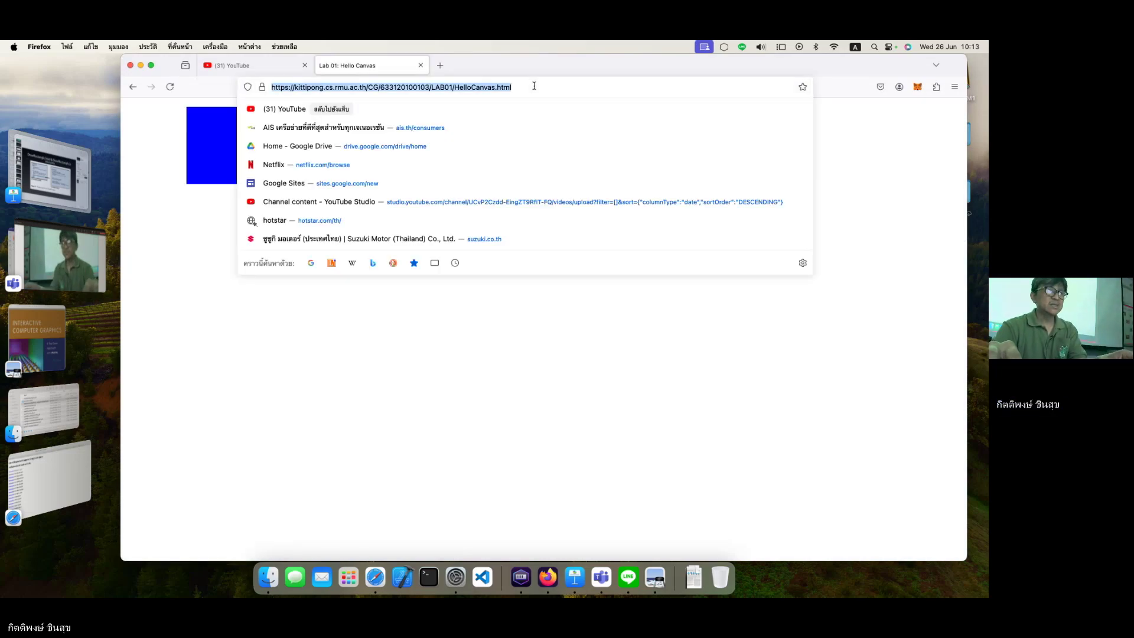
Step: Switch to Safari, show the page source of the students list, and open the fourth student's Hello canvas lab to view its code
click(50, 479)
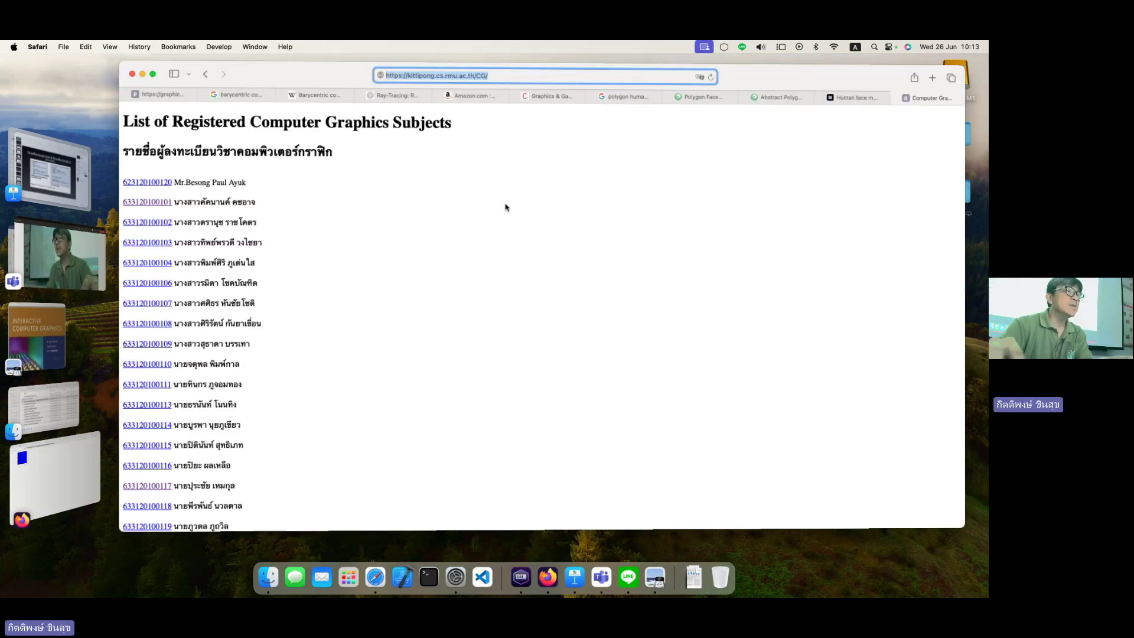
click(218, 47)
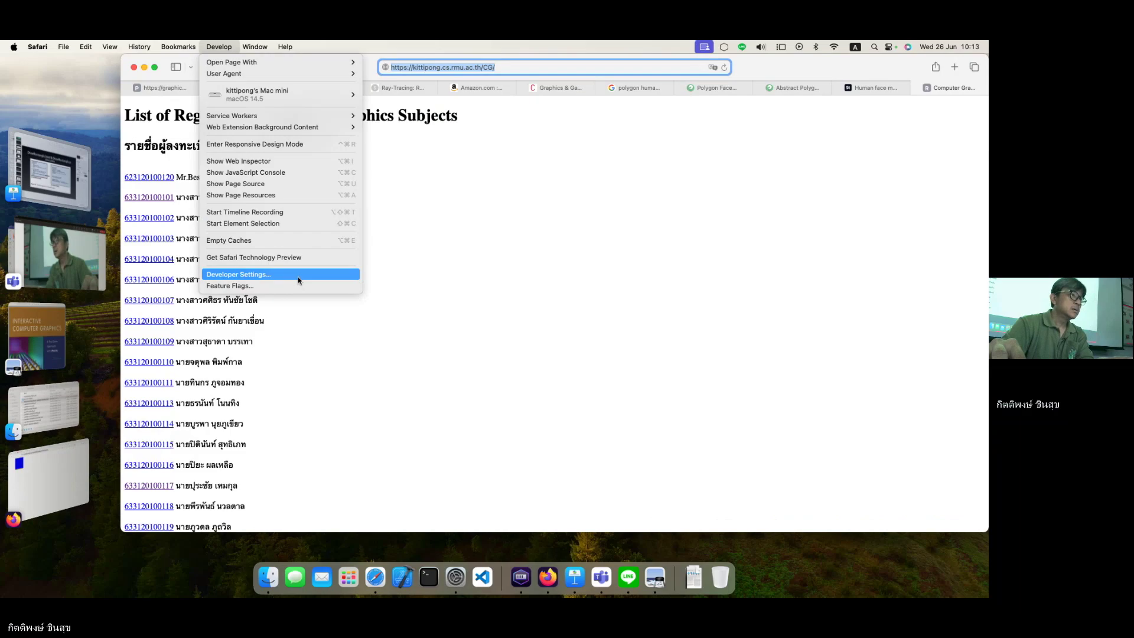
click(296, 185)
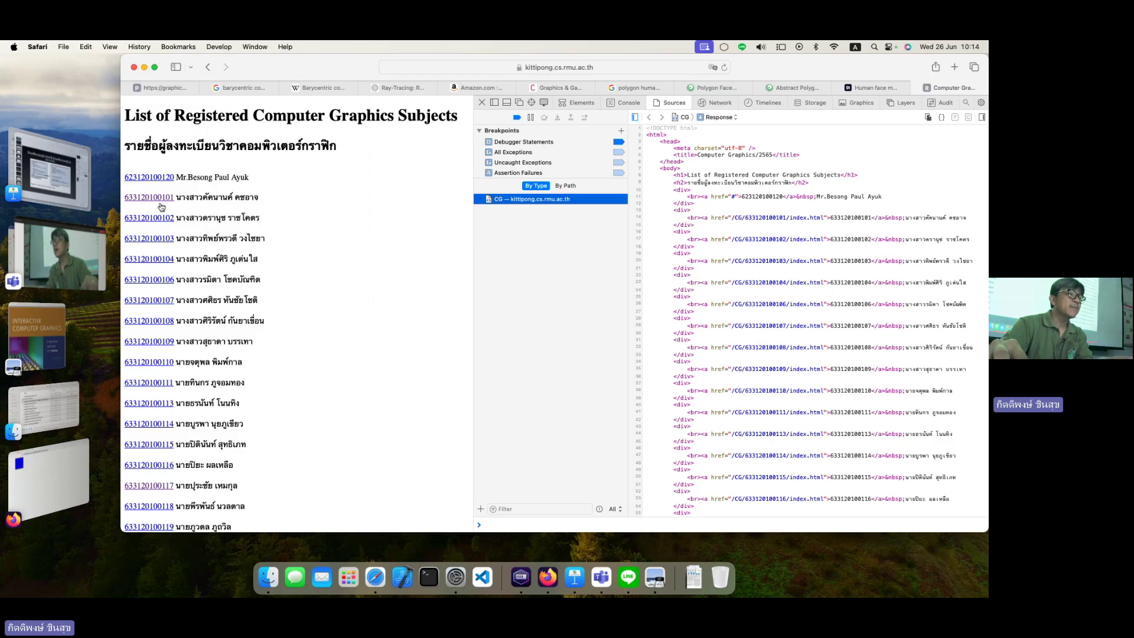
click(167, 242)
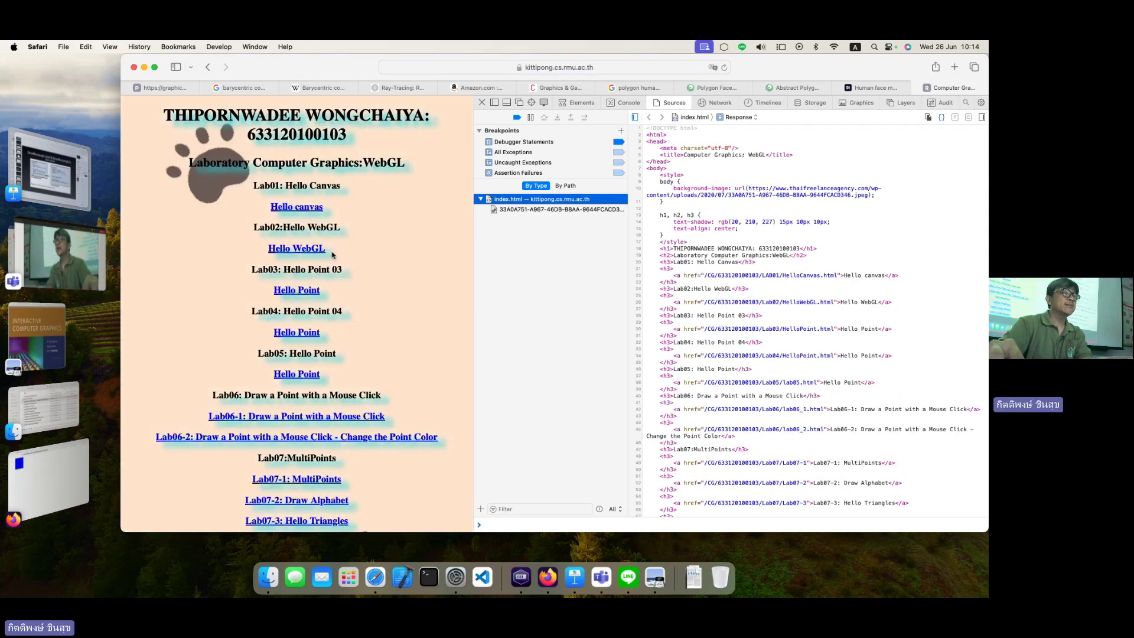
click(311, 211)
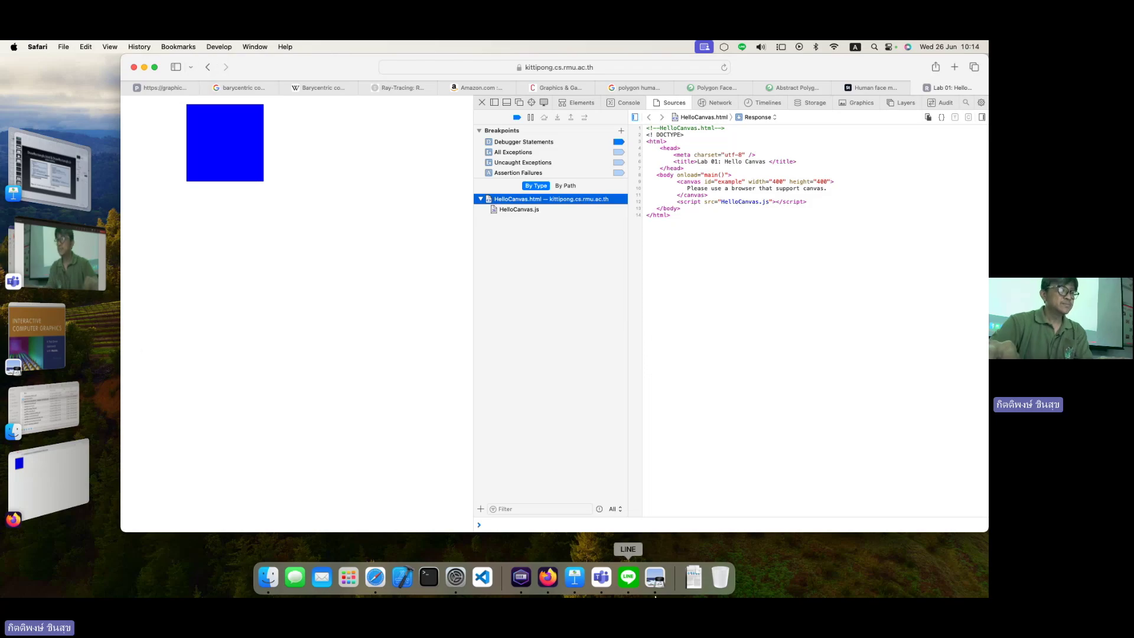
Step: Launch FileZilla from the installed applications
click(349, 577)
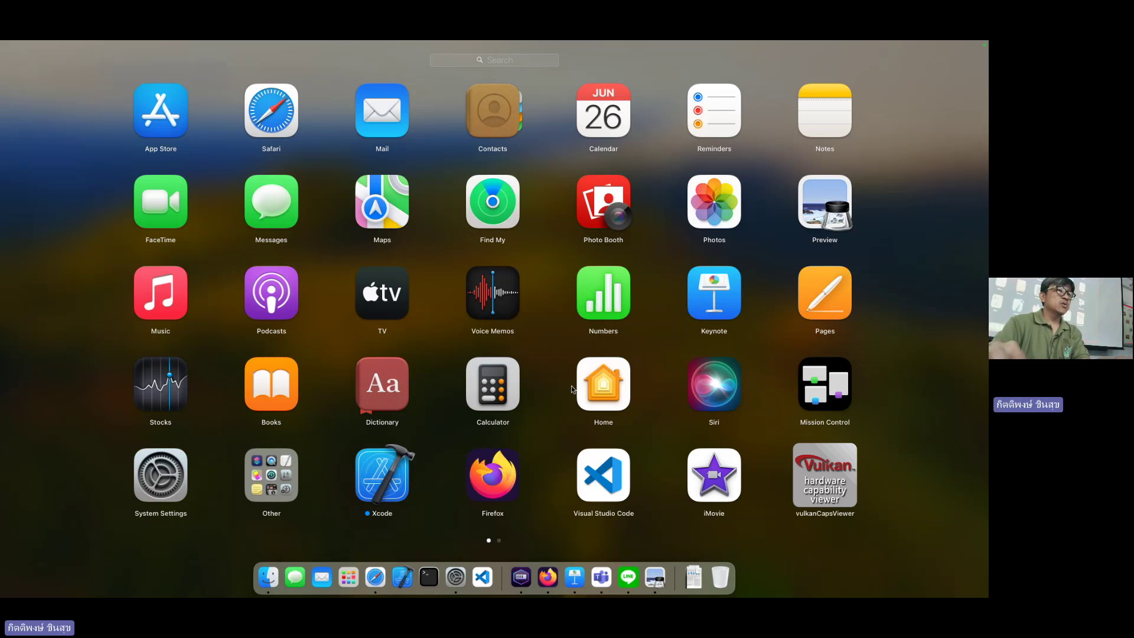
scroll(571, 389, right, 3)
click(603, 124)
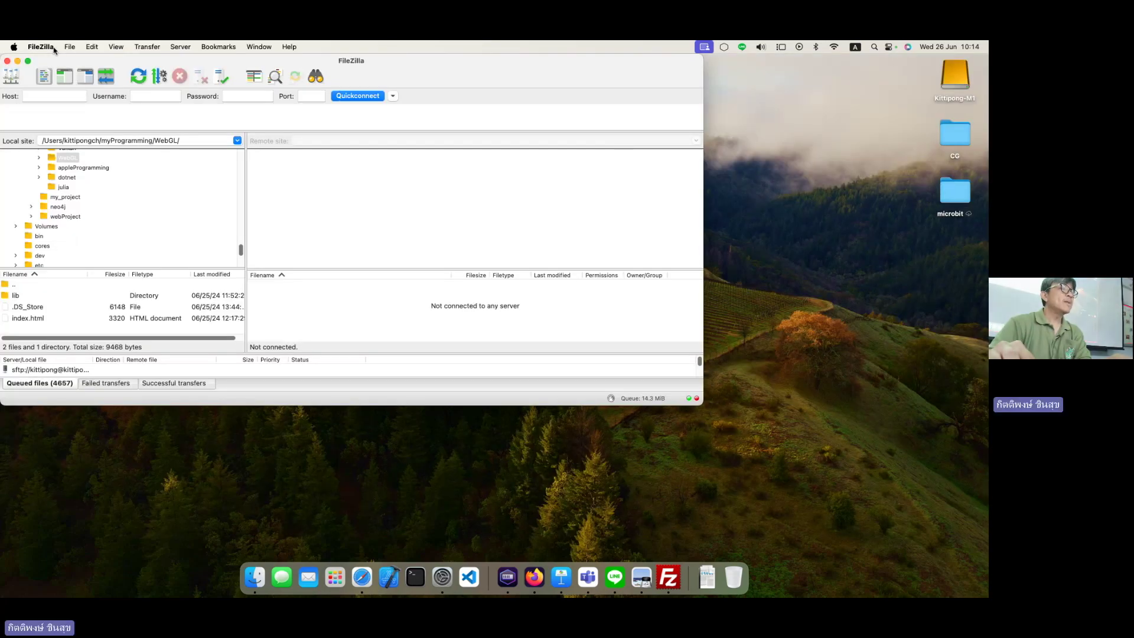
click(53, 48)
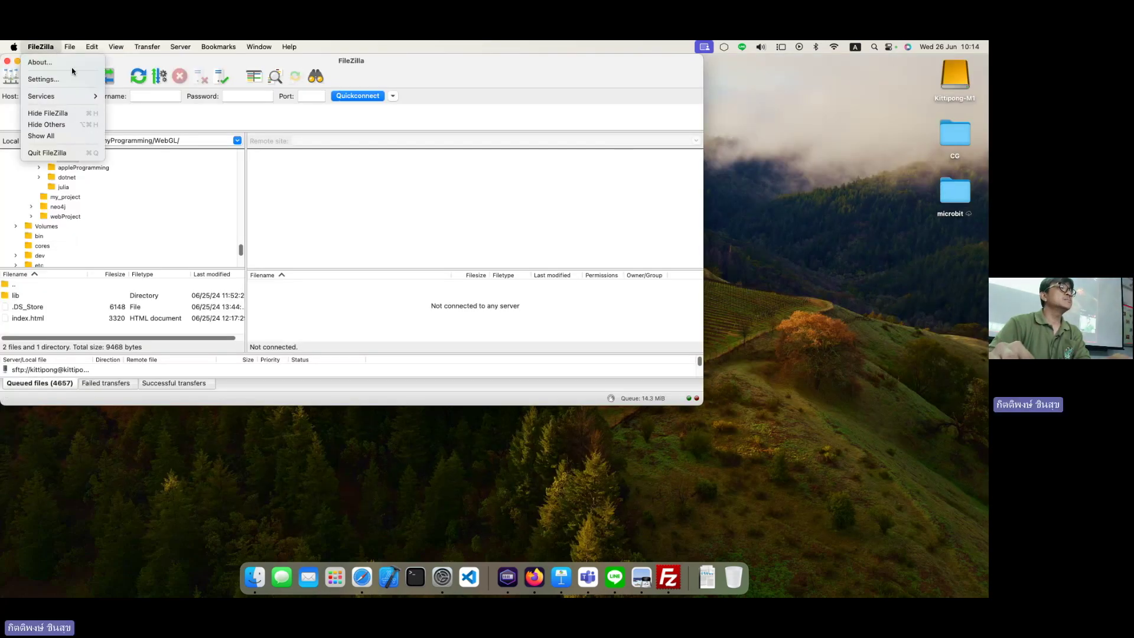
mouse_move(70, 47)
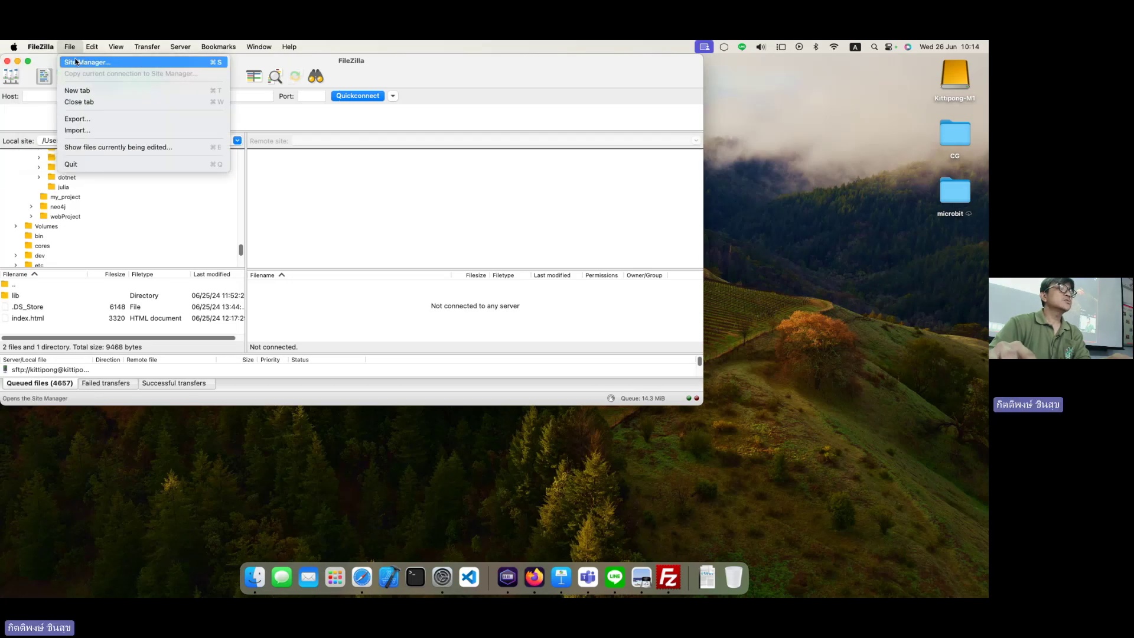
click(76, 62)
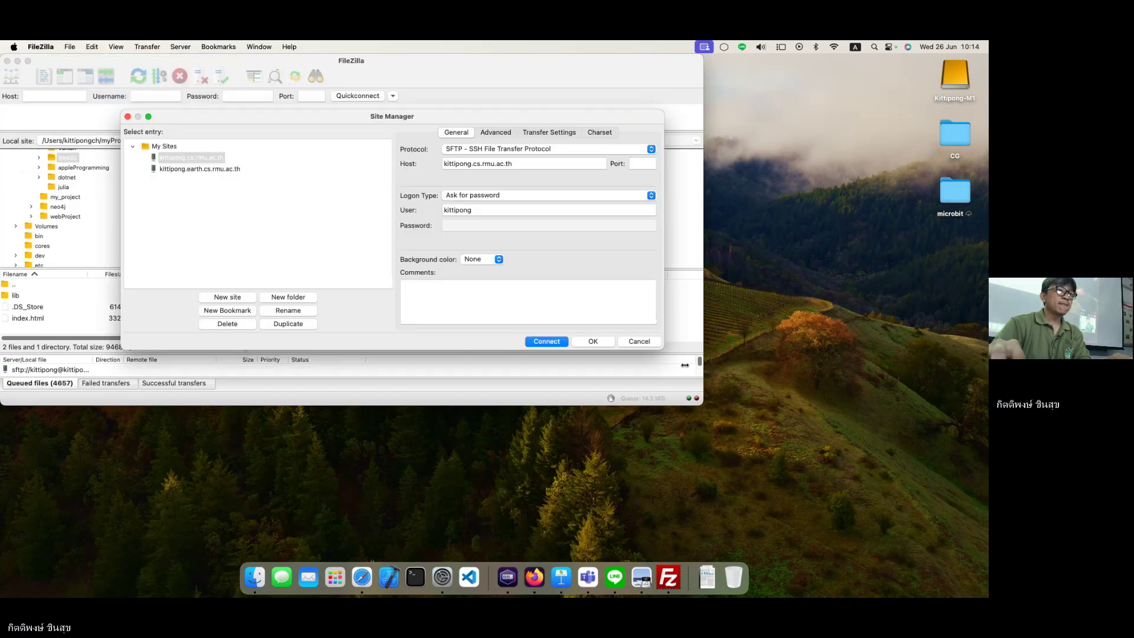
click(593, 341)
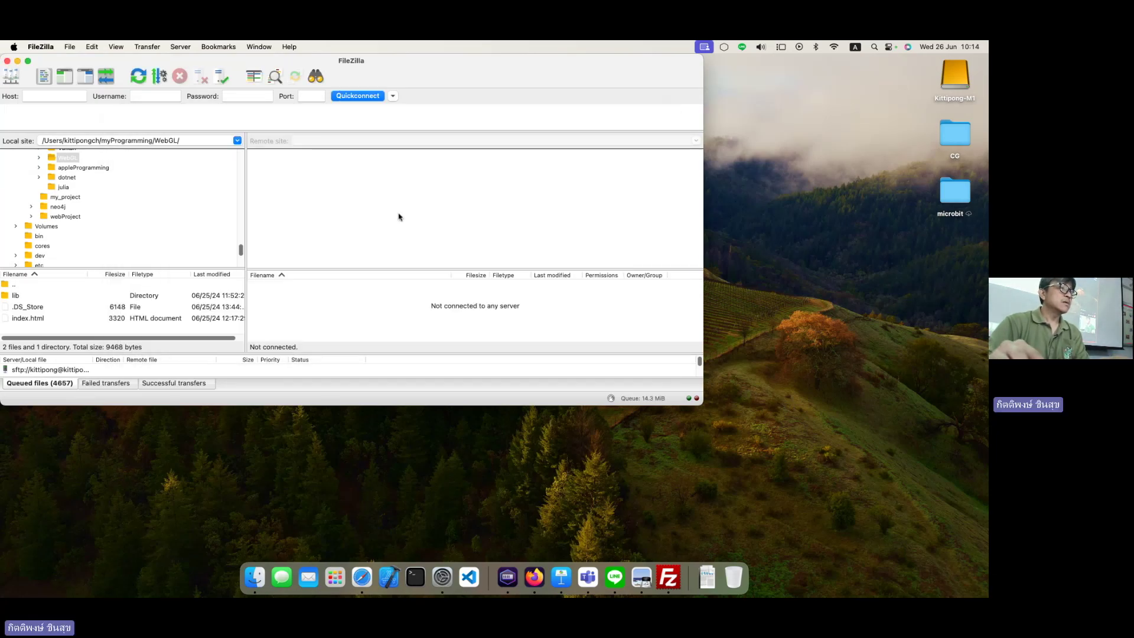
Step: Connect to the first saved SFTP site under My Sites, entering the account password and accepting the unknown host key
click(70, 47)
click(86, 58)
click(555, 342)
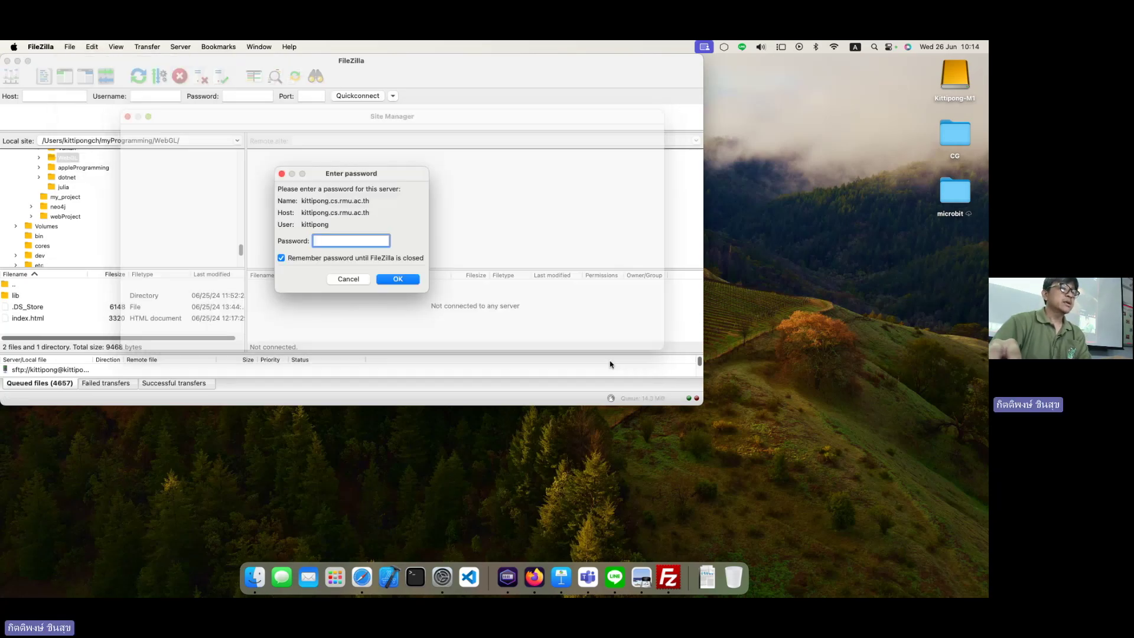
text(••••••)
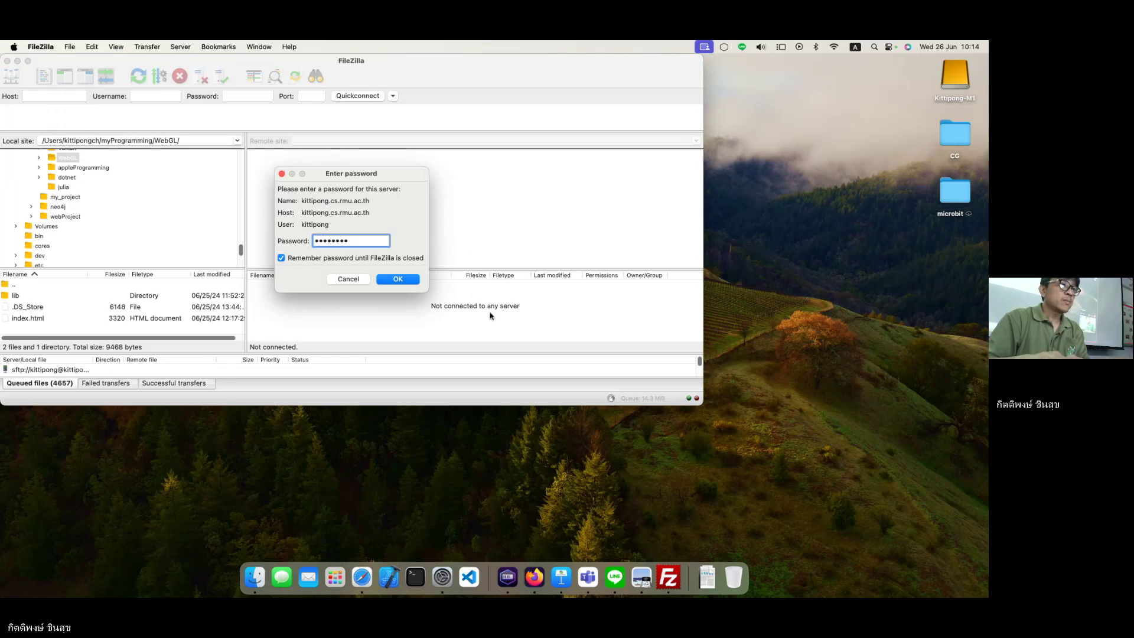
key(Return)
click(473, 291)
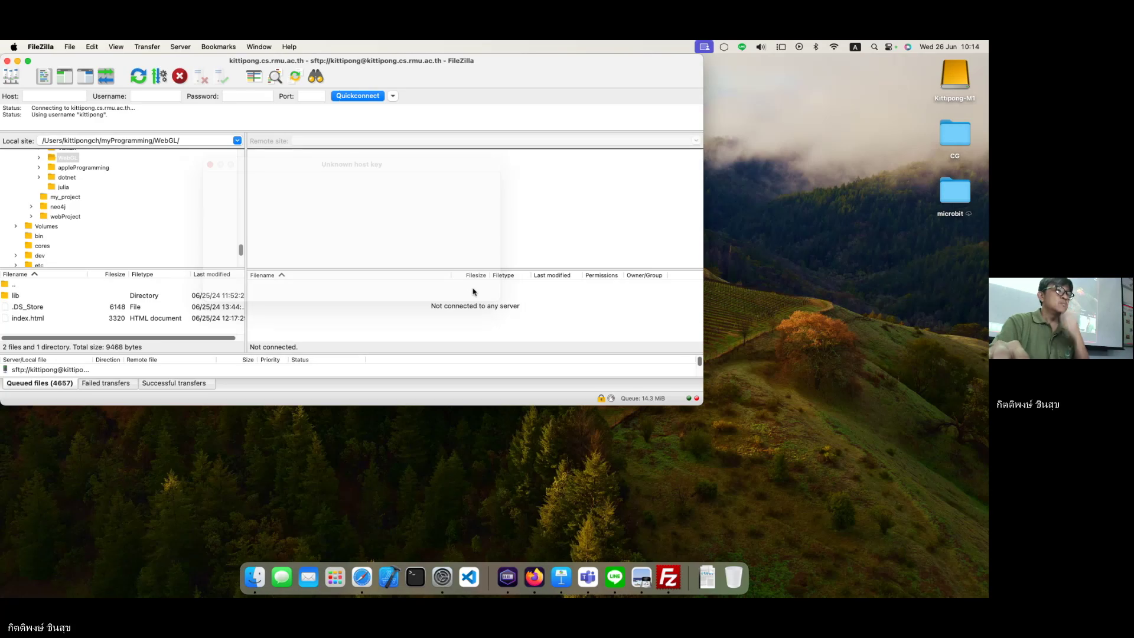
Step: Enlarge the FileZilla window and expand the CG folder inside public_html in the remote directory tree
drag(701, 408, 802, 492)
click(305, 176)
click(305, 176)
scroll(403, 232, down, 2)
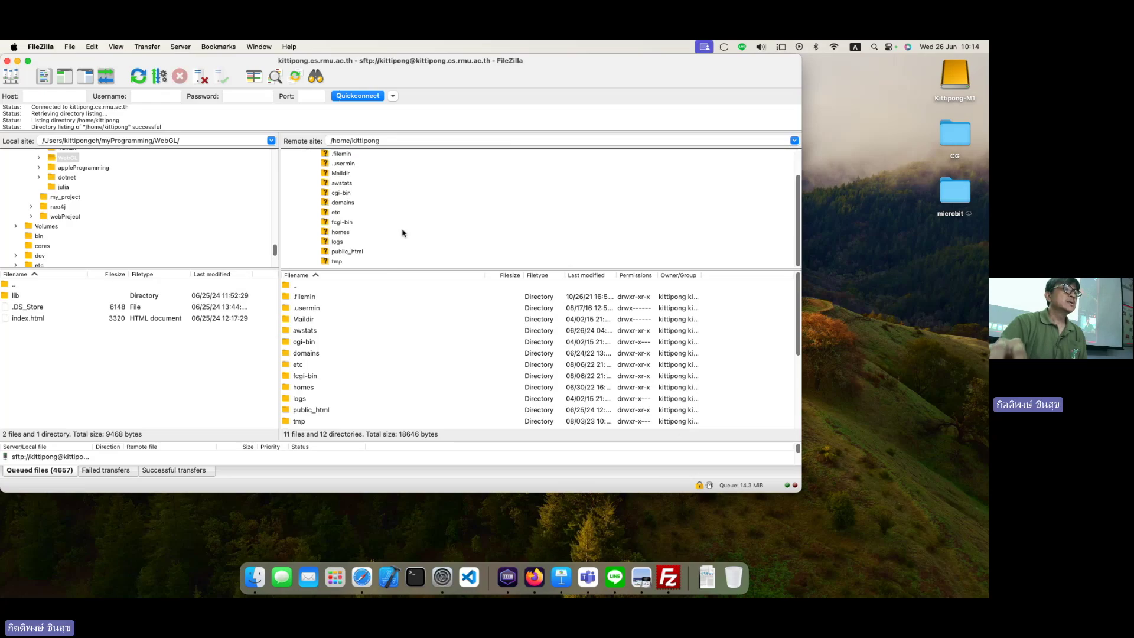
click(354, 253)
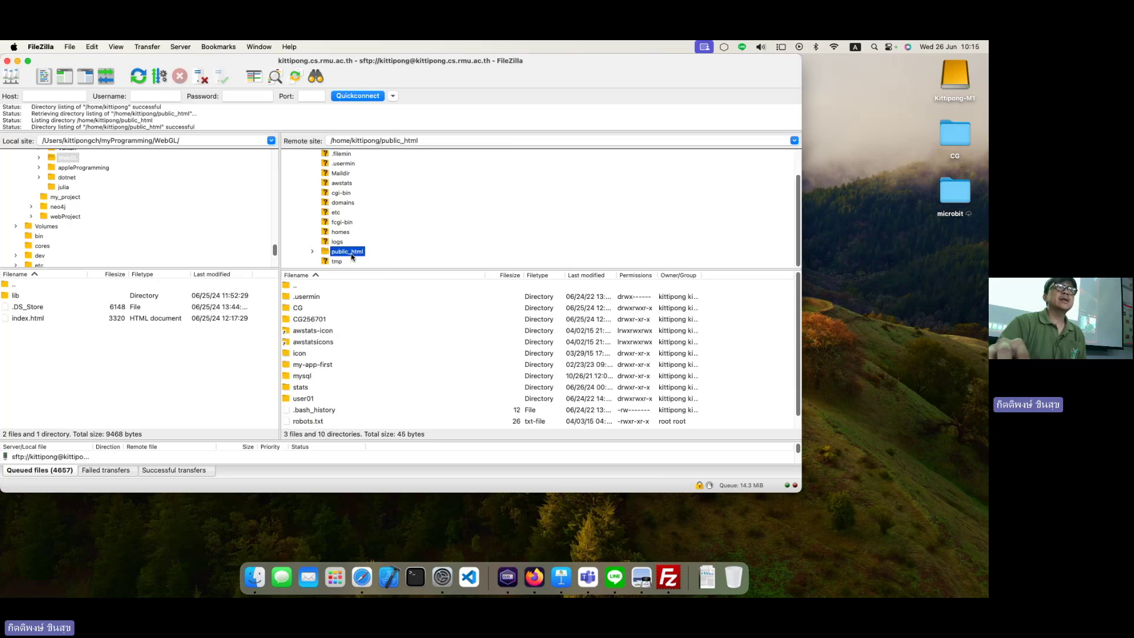
click(313, 252)
scroll(426, 248, down, 3)
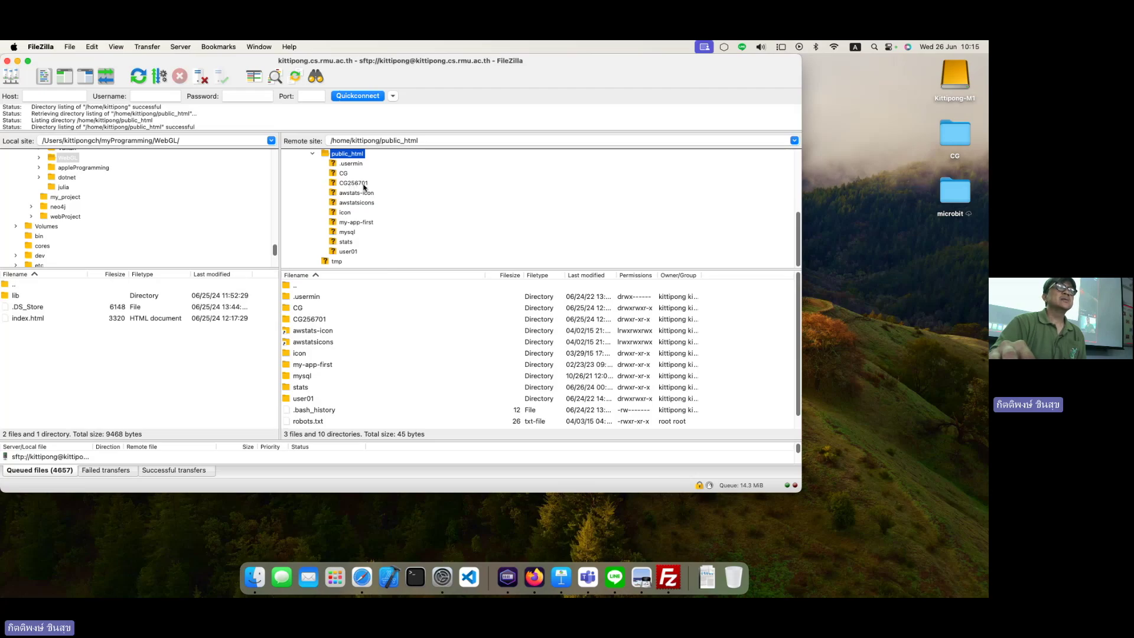
click(342, 174)
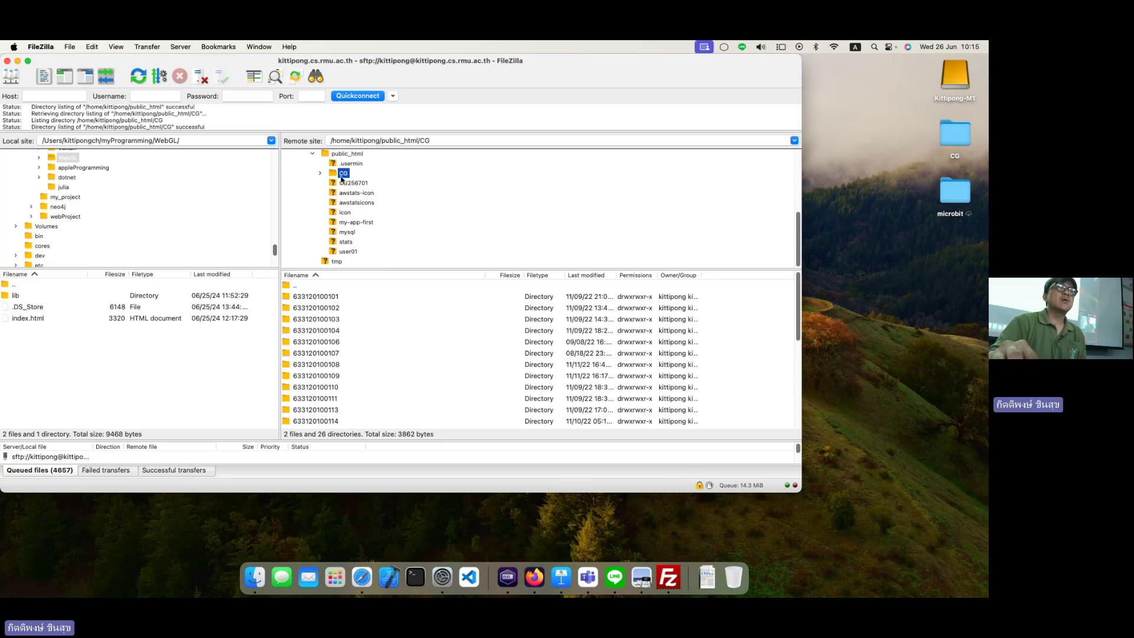
click(321, 174)
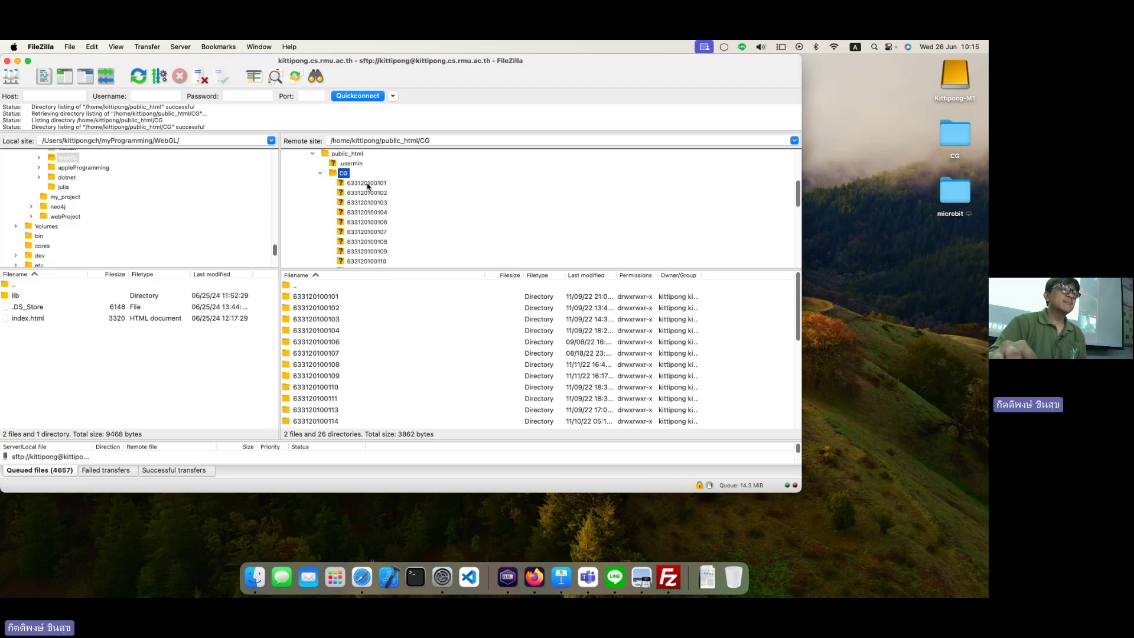
Step: Go back to the student's lab index page in Safari to check it, and return to FileZilla
click(371, 582)
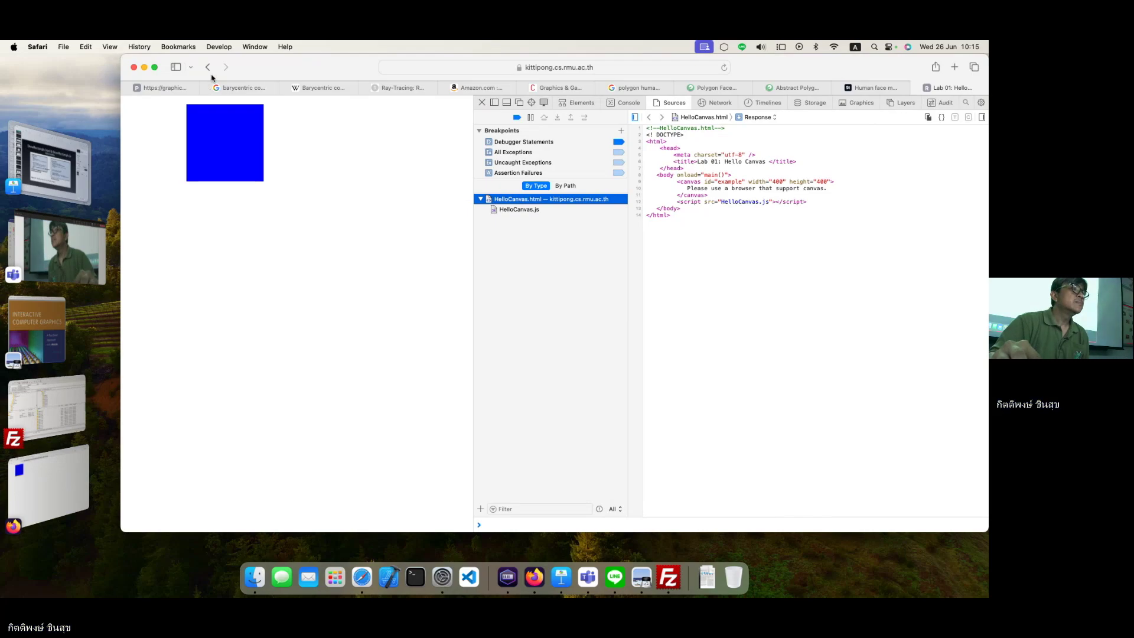
click(208, 67)
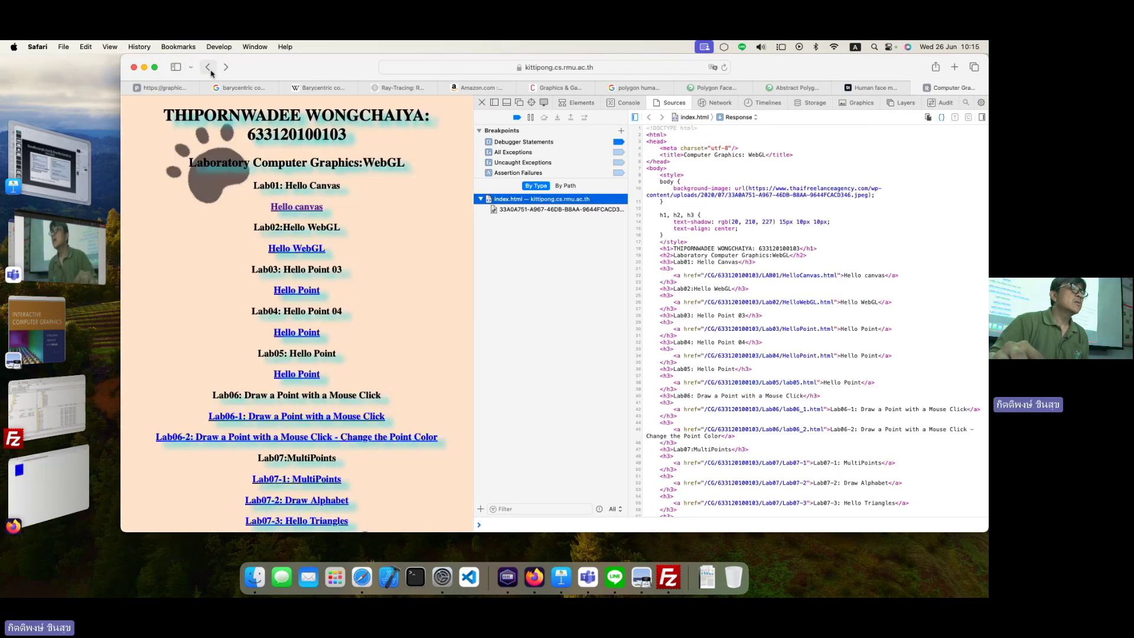
click(66, 408)
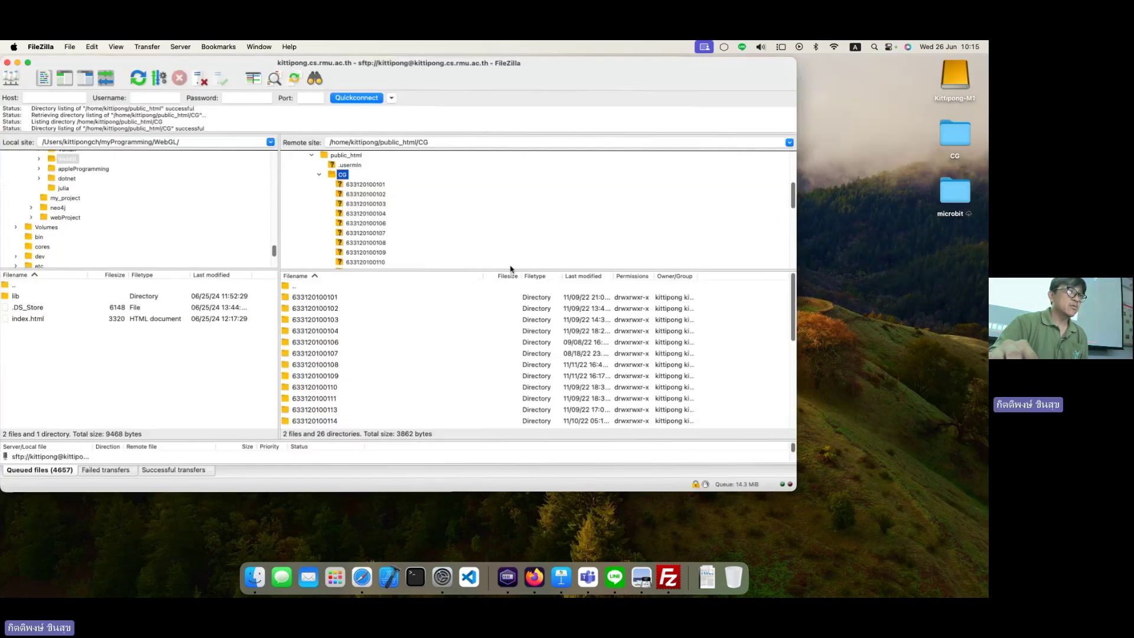
Step: Open LAB01 inside the third student folder under CG, and look through the other lab and student folders in the remote tree
click(381, 203)
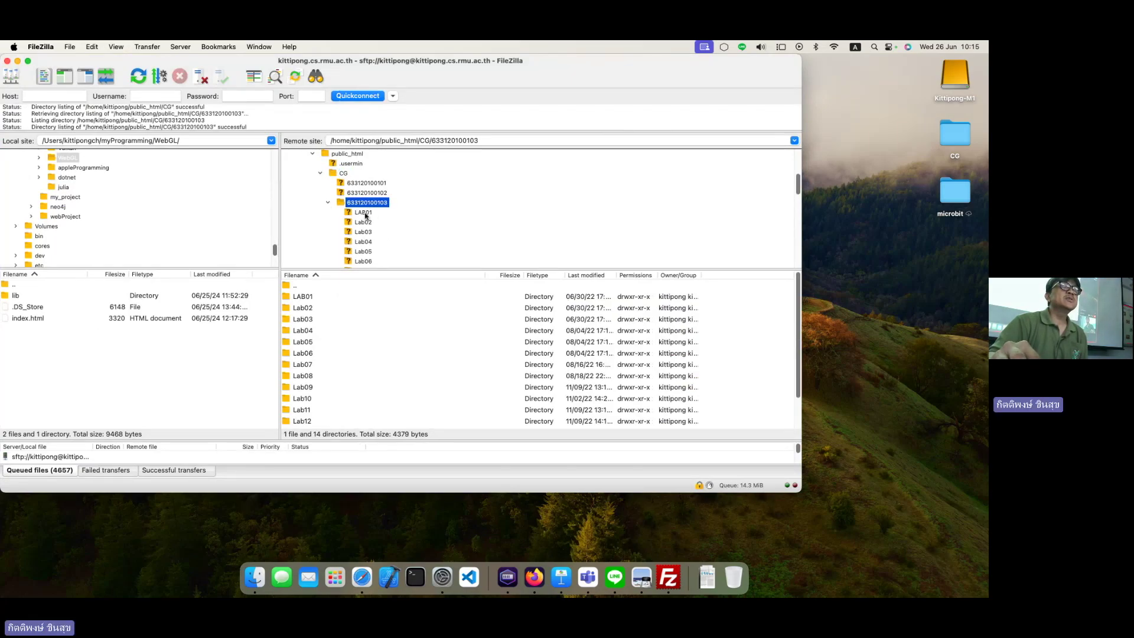
click(365, 213)
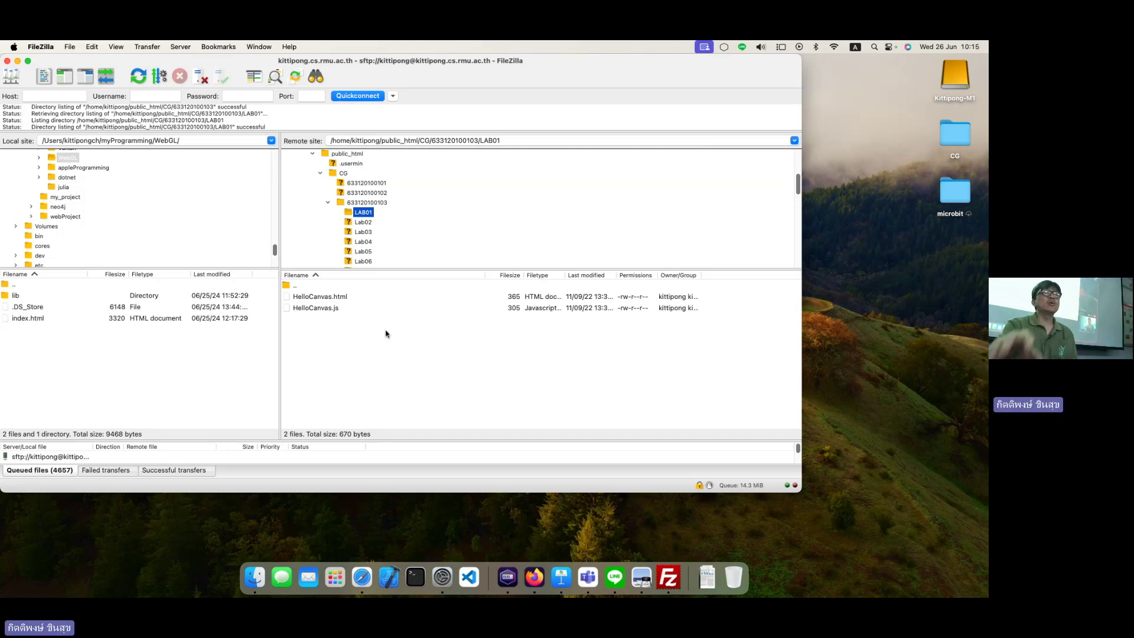
scroll(427, 247, down, 3)
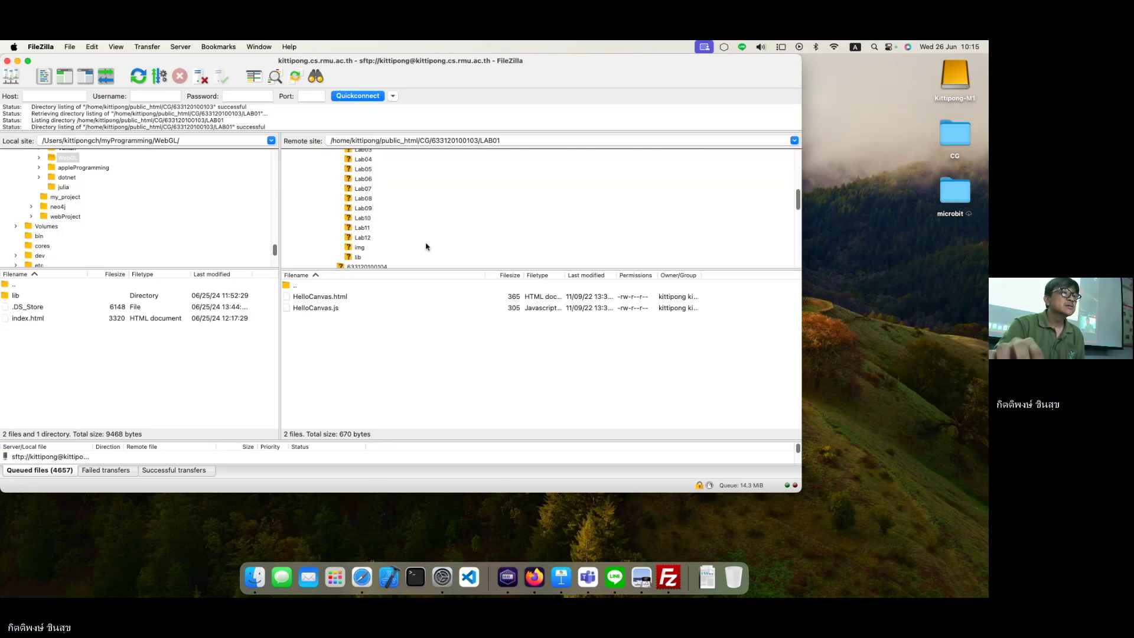
scroll(426, 246, down, 3)
scroll(418, 243, down, 3)
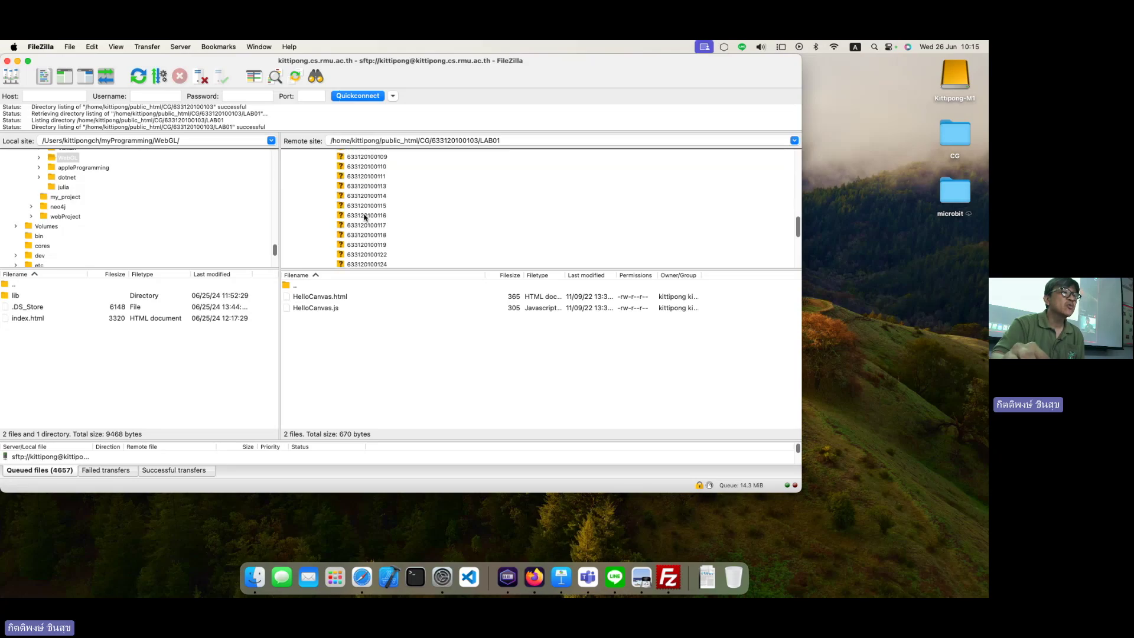
scroll(438, 228, up, 10)
scroll(438, 228, down, 5)
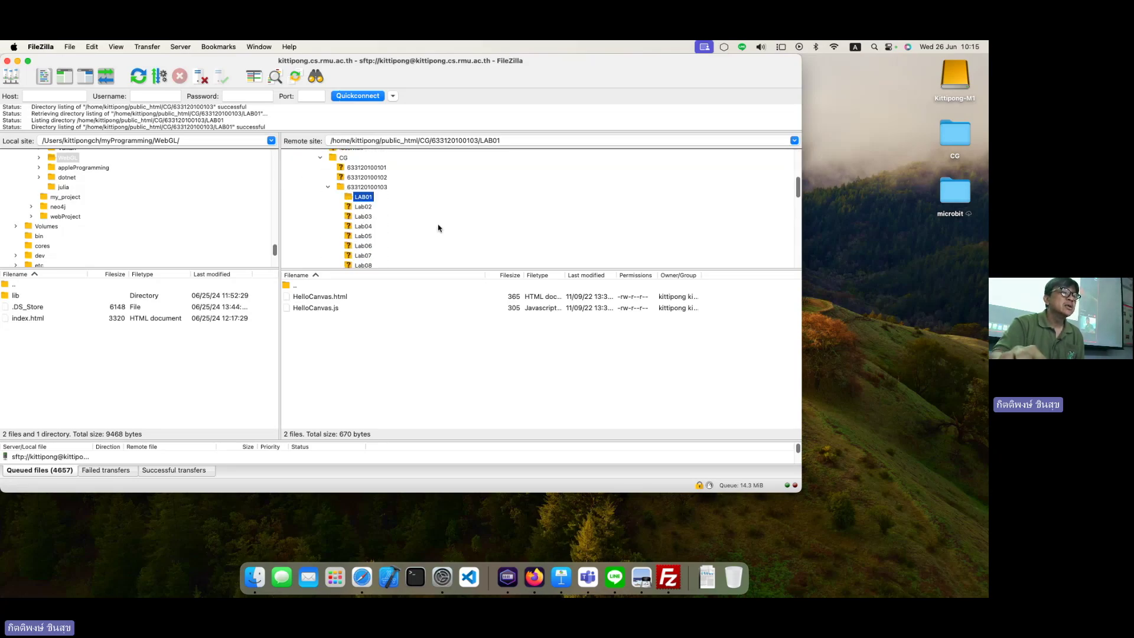
Step: Open Lab07 in the third student folder, view the scripts in its js subfolder, and collapse Lab07 again
click(369, 184)
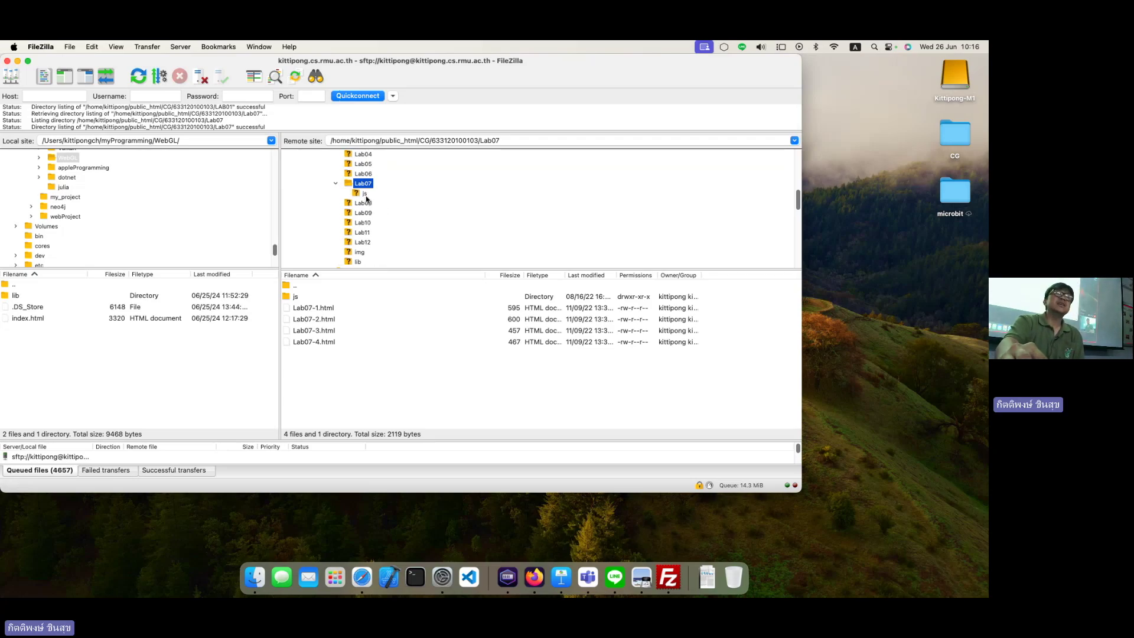
click(365, 195)
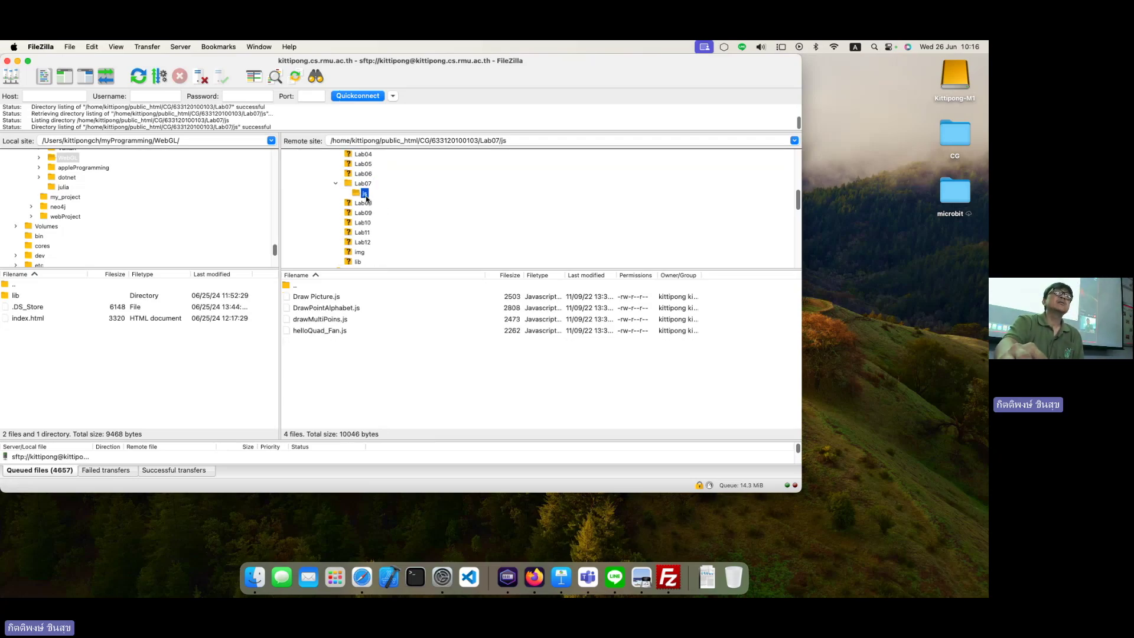
click(338, 184)
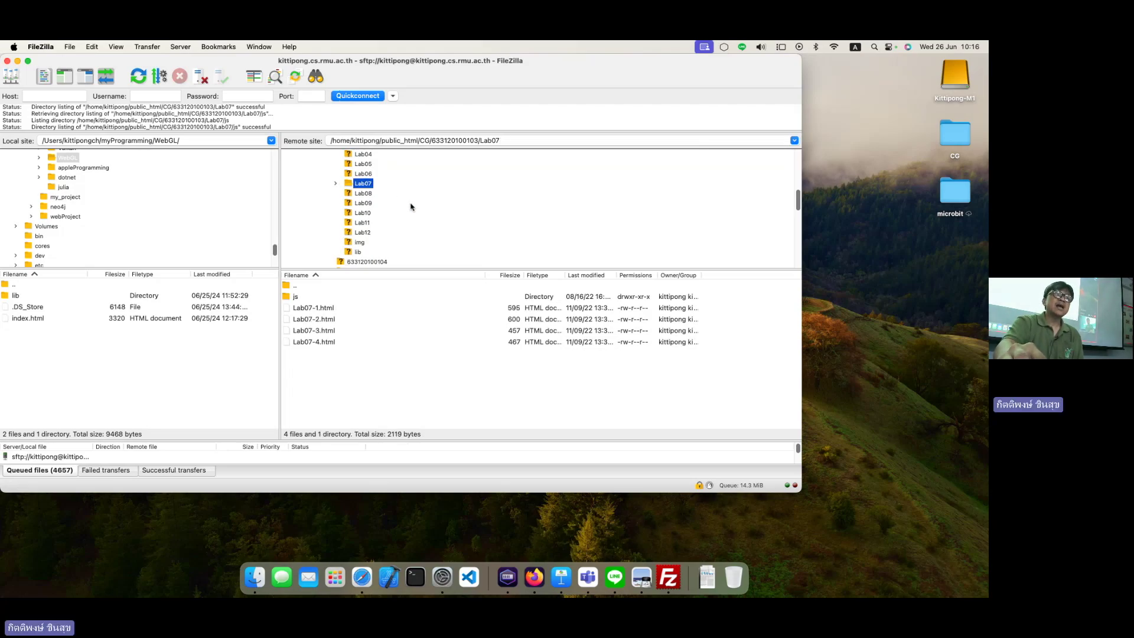
Step: Open the third student folder under CG and look through its lab folders, img, lib and index.html
scroll(413, 211, up, 5)
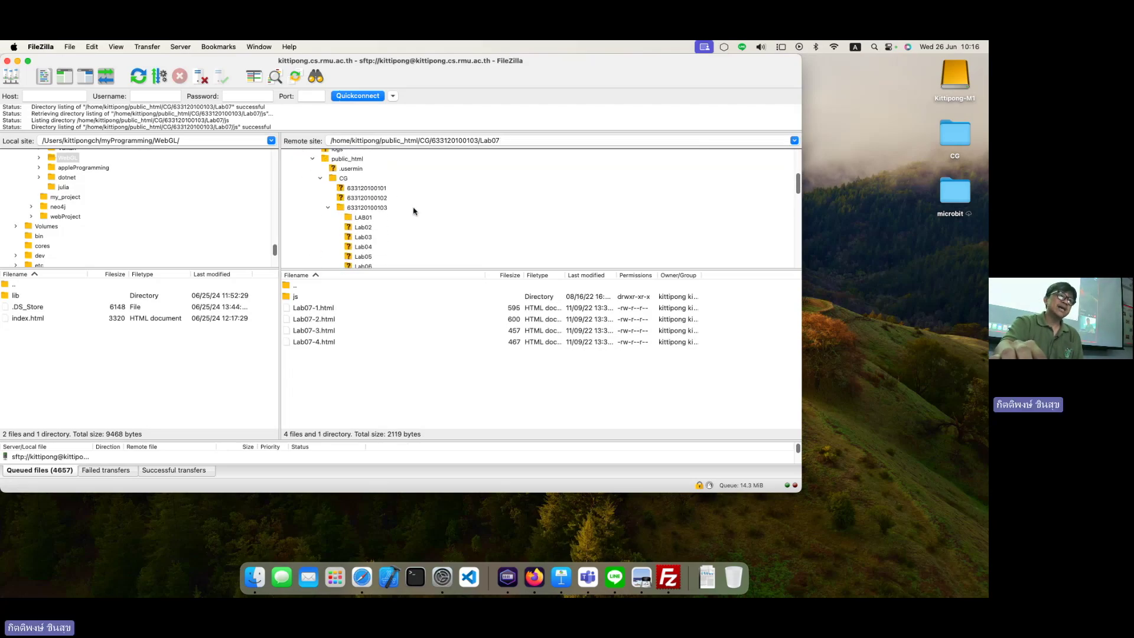
click(359, 203)
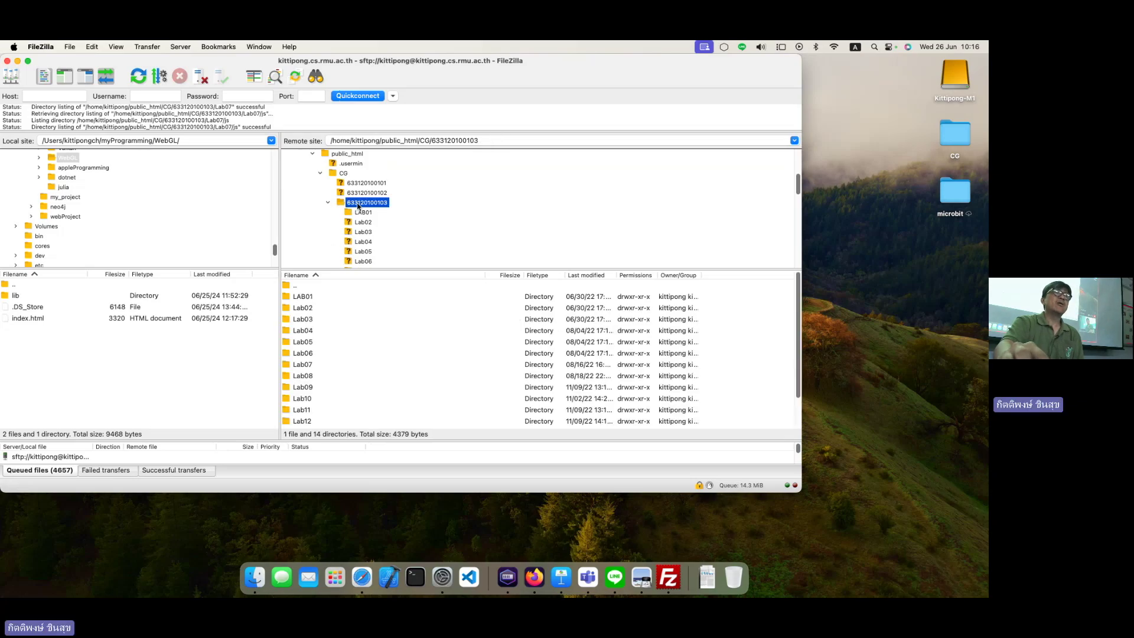
scroll(407, 393, down, 3)
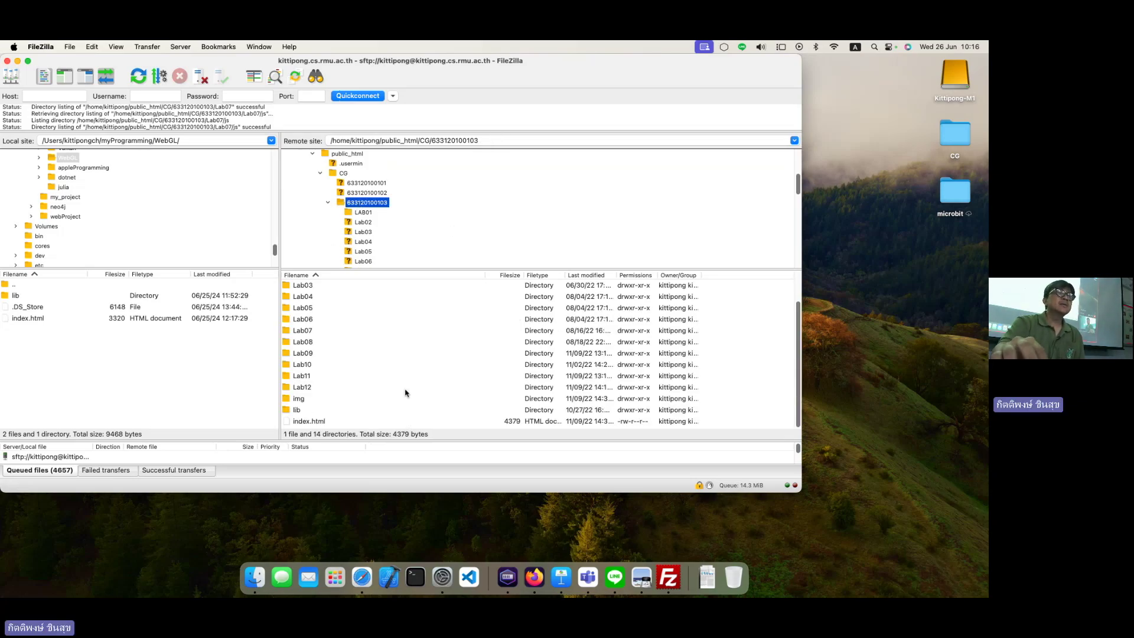
scroll(352, 402, up, 3)
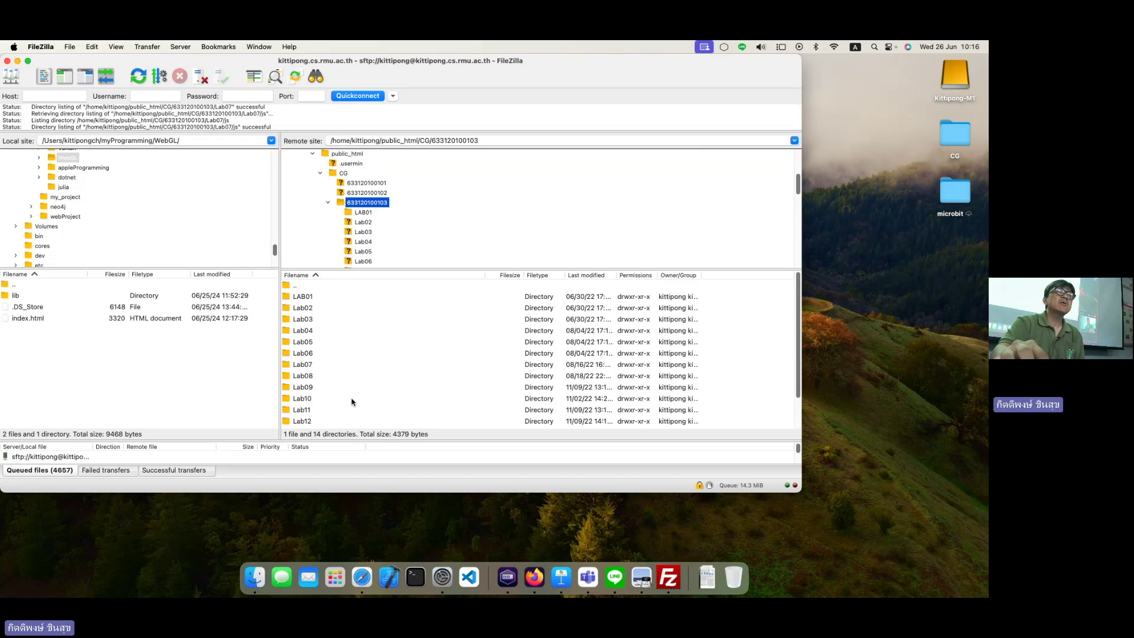
scroll(352, 402, down, 3)
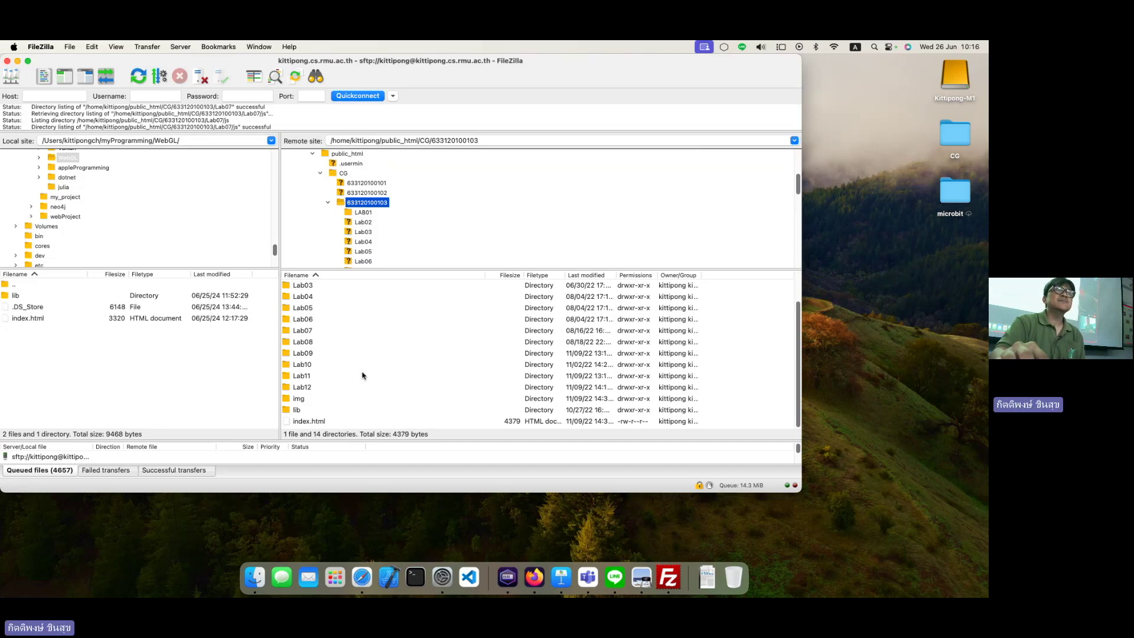
scroll(363, 375, up, 2)
scroll(363, 375, down, 2)
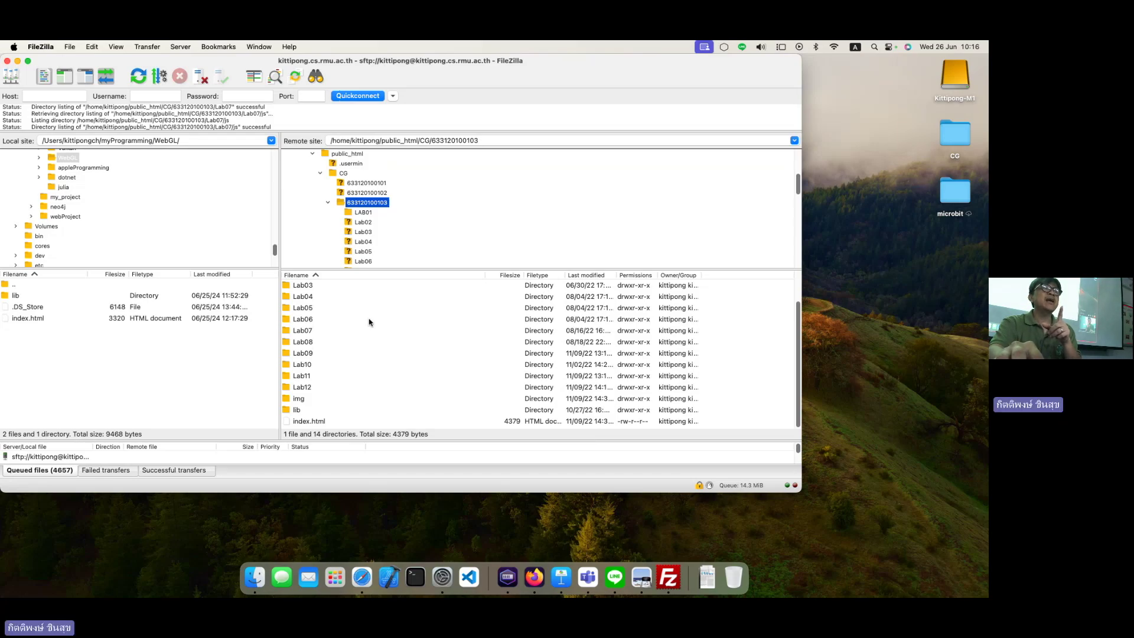
Step: Collapse the student folder in the remote tree, disconnect from the server and quit FileZilla
click(329, 202)
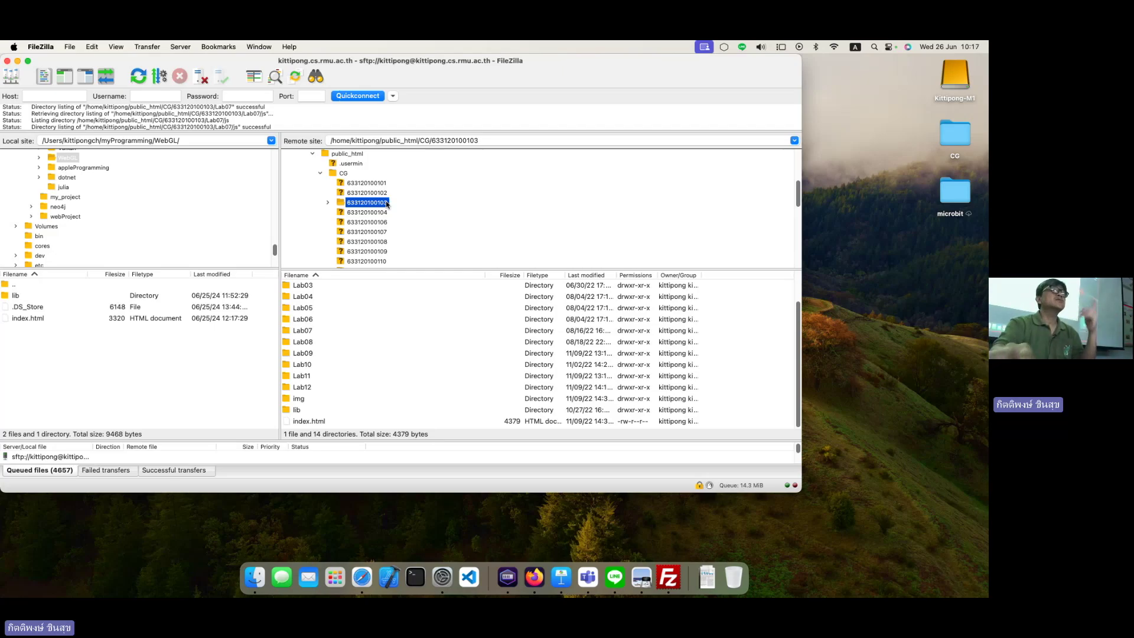
click(196, 76)
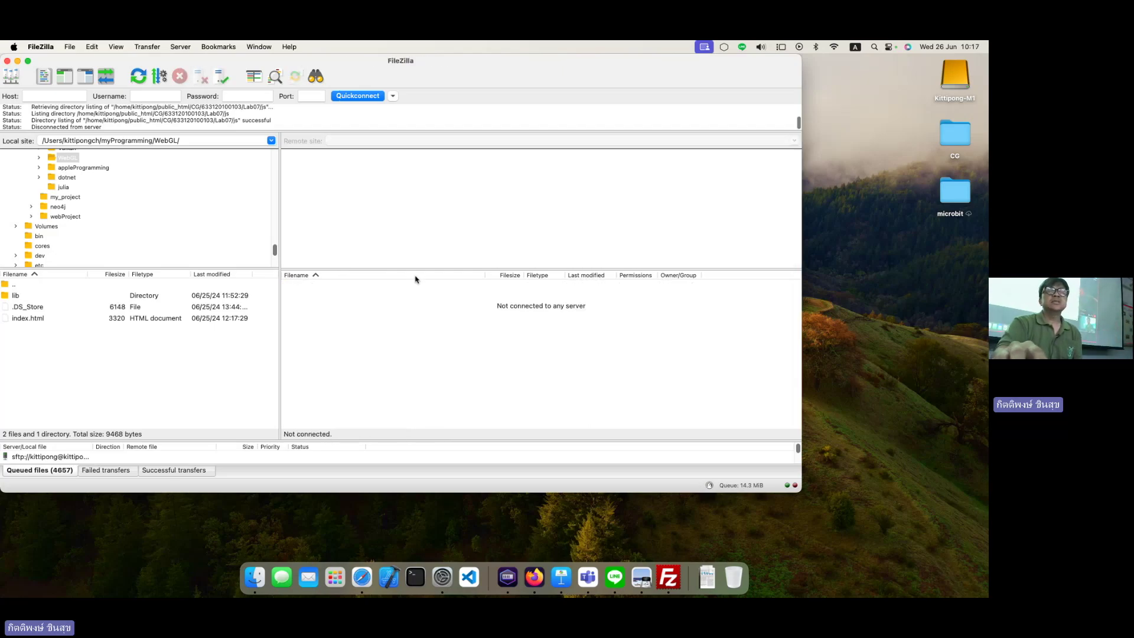
click(41, 49)
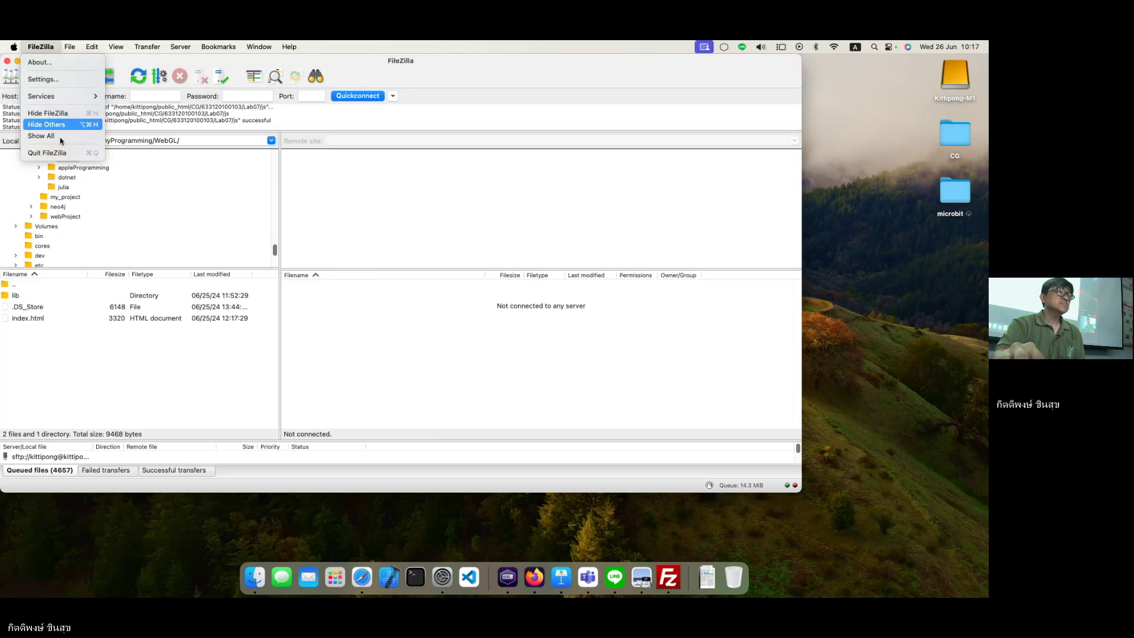
click(67, 157)
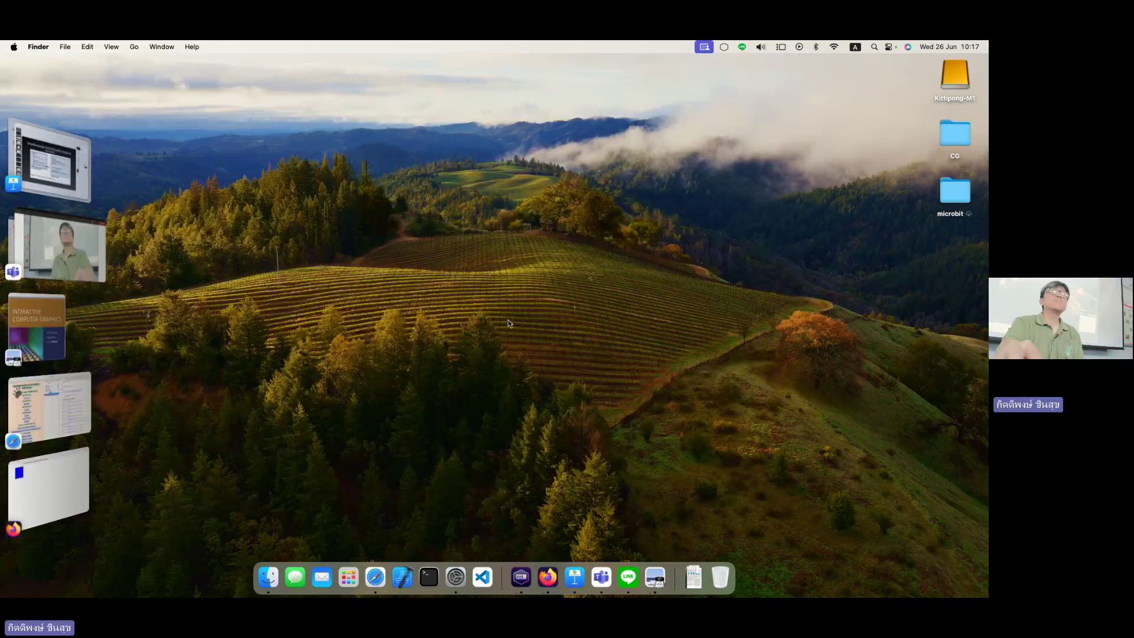
Step: Switch to Keynote, present lab02 from the DrawRectangle slide through the Demo Draw Rectangle with canvas slide, and end the slideshow
click(46, 156)
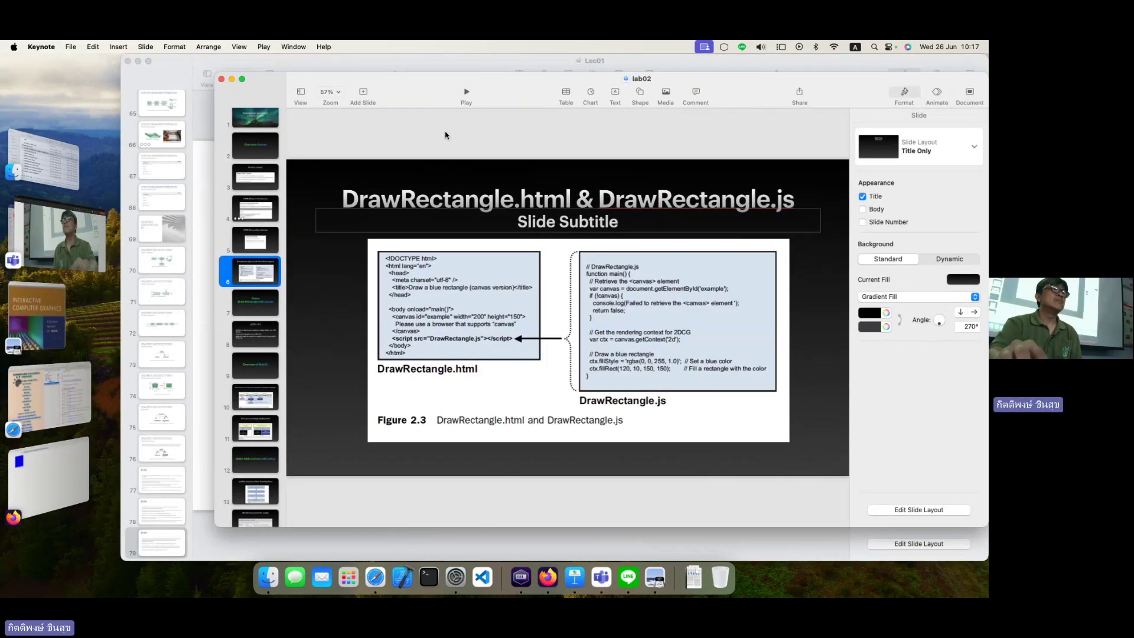
key(alt+super+p)
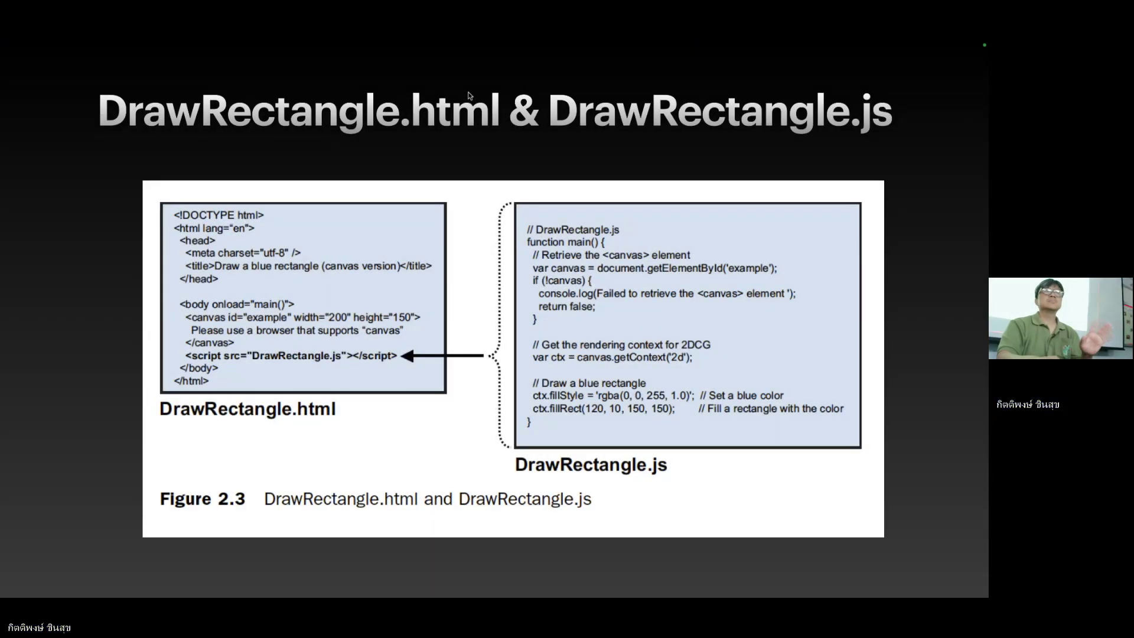
key(Right)
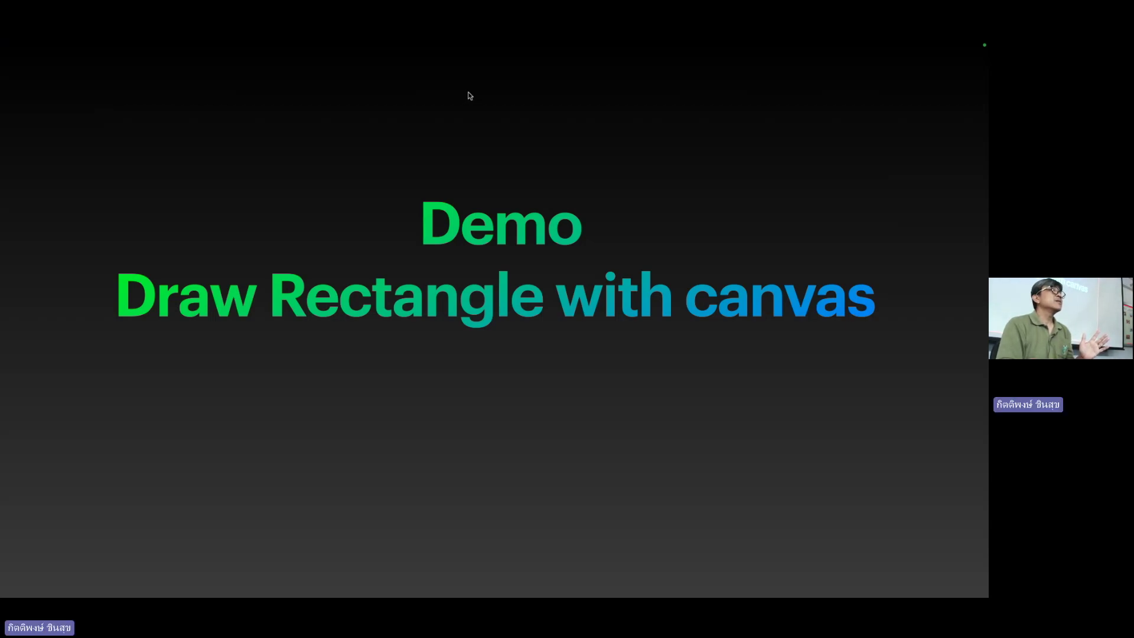
key(Escape)
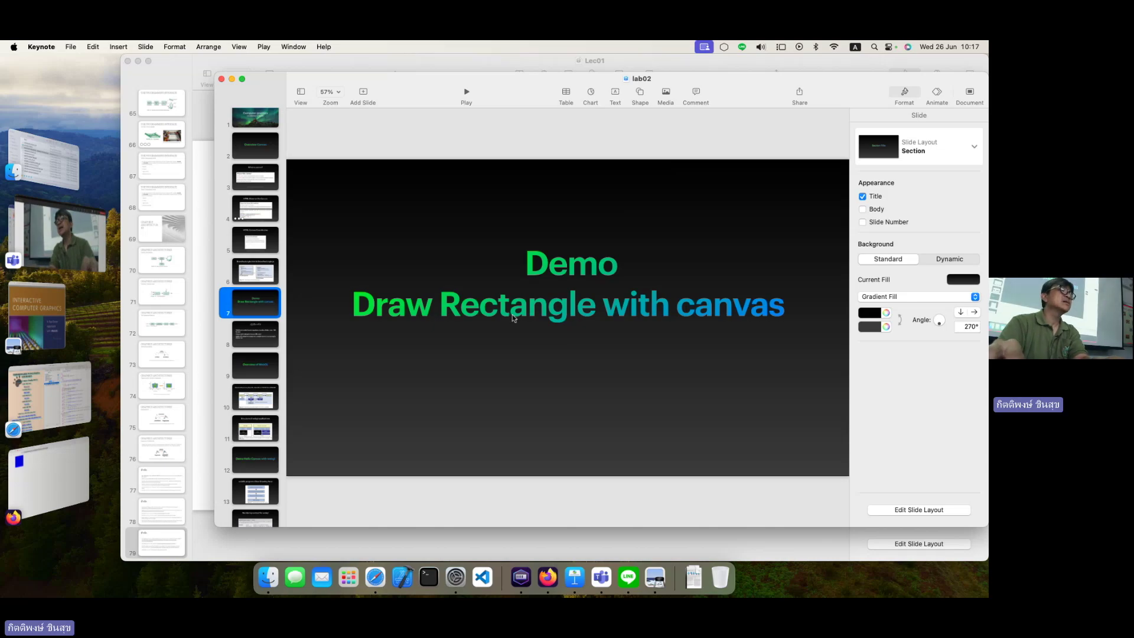
click(71, 453)
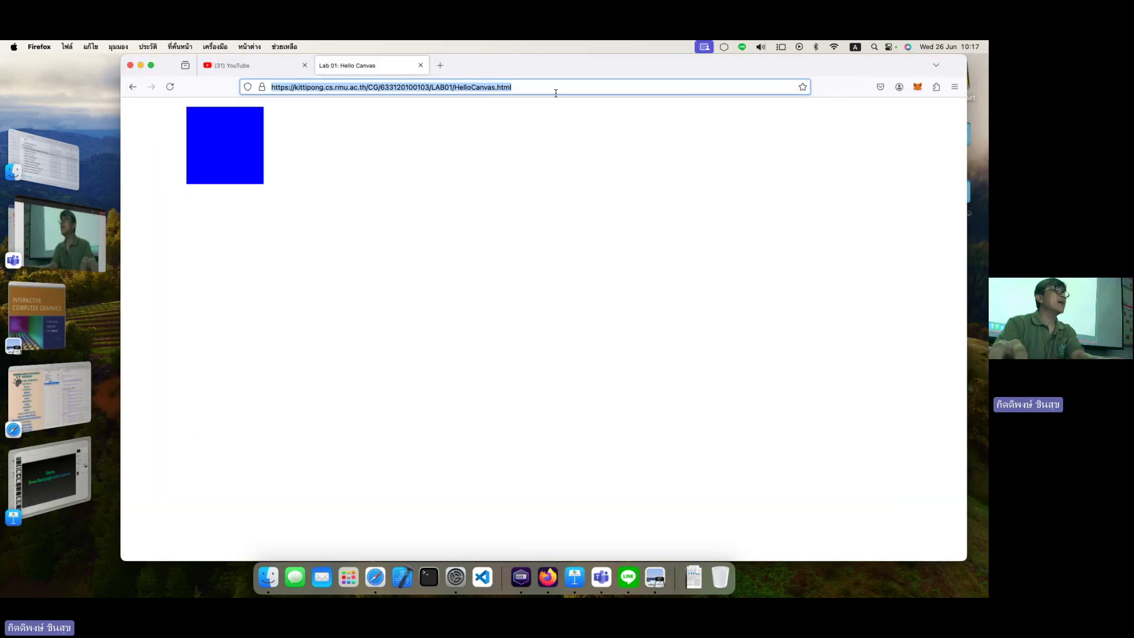
text(www.)
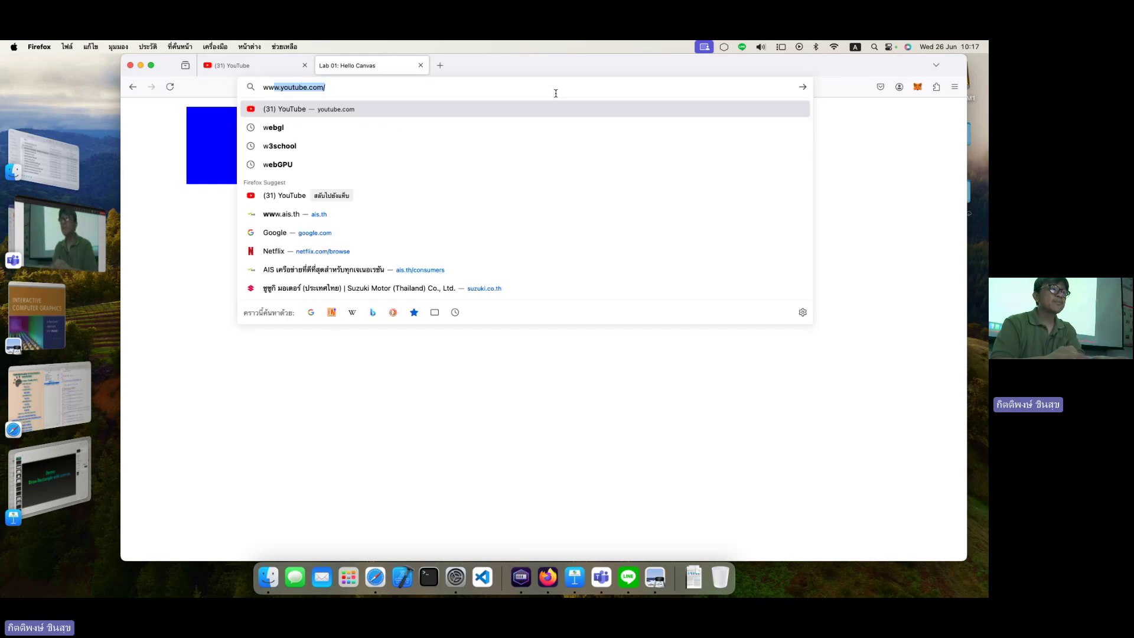
text(w3sc)
key(Return)
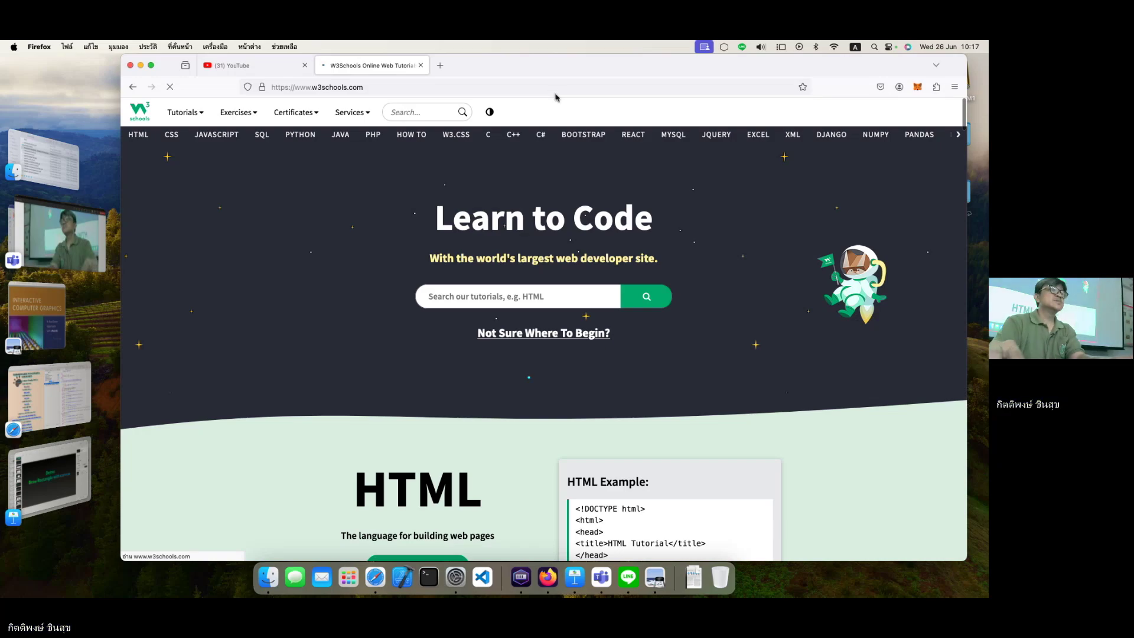
Step: Search W3Schools for "html graphics" and open the HTML Canvas Graphics result
click(584, 290)
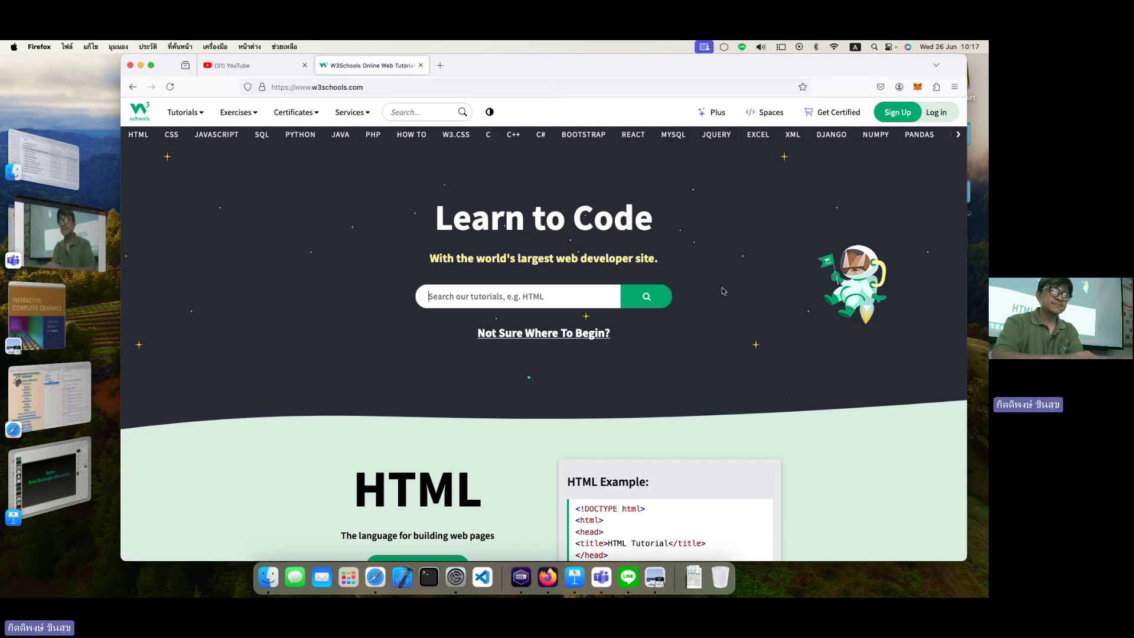
text(html)
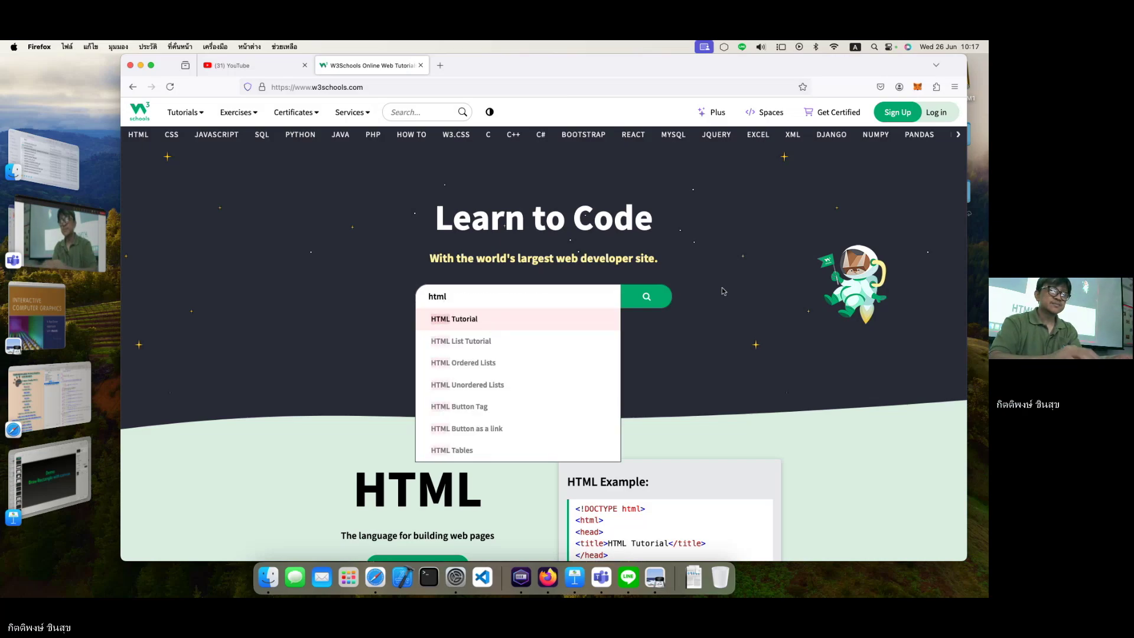
text( graphi)
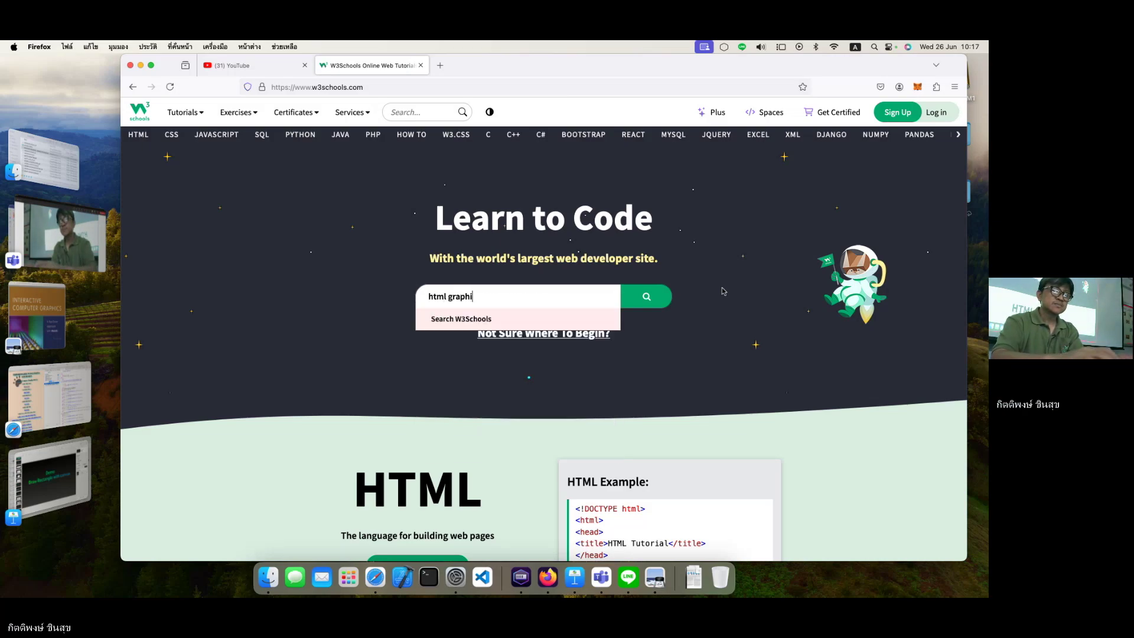
text(cs)
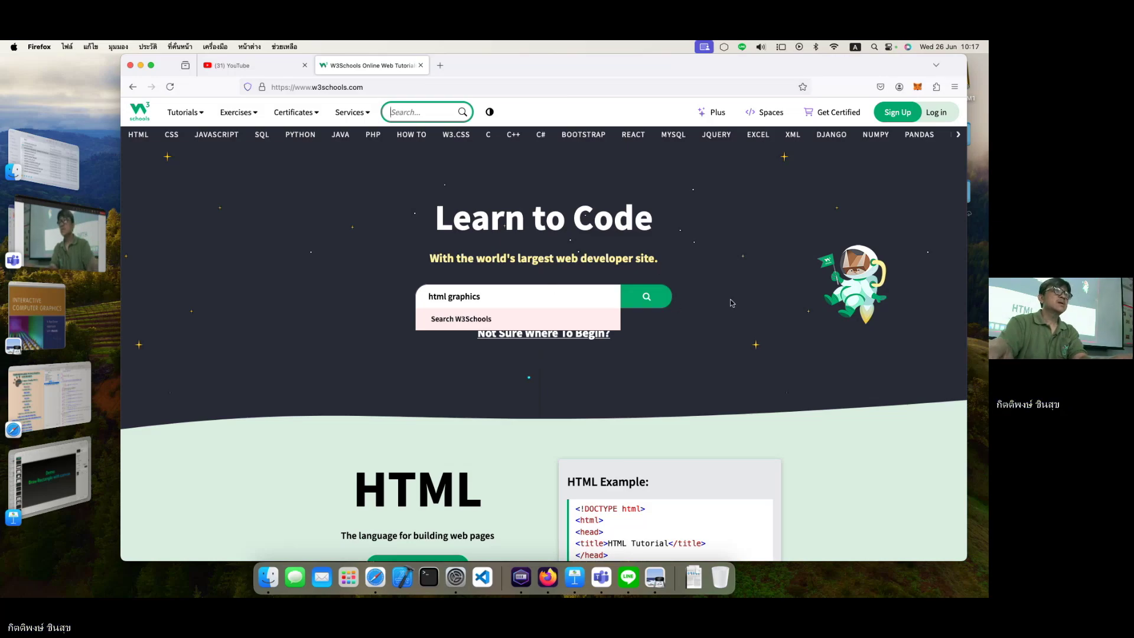
click(646, 296)
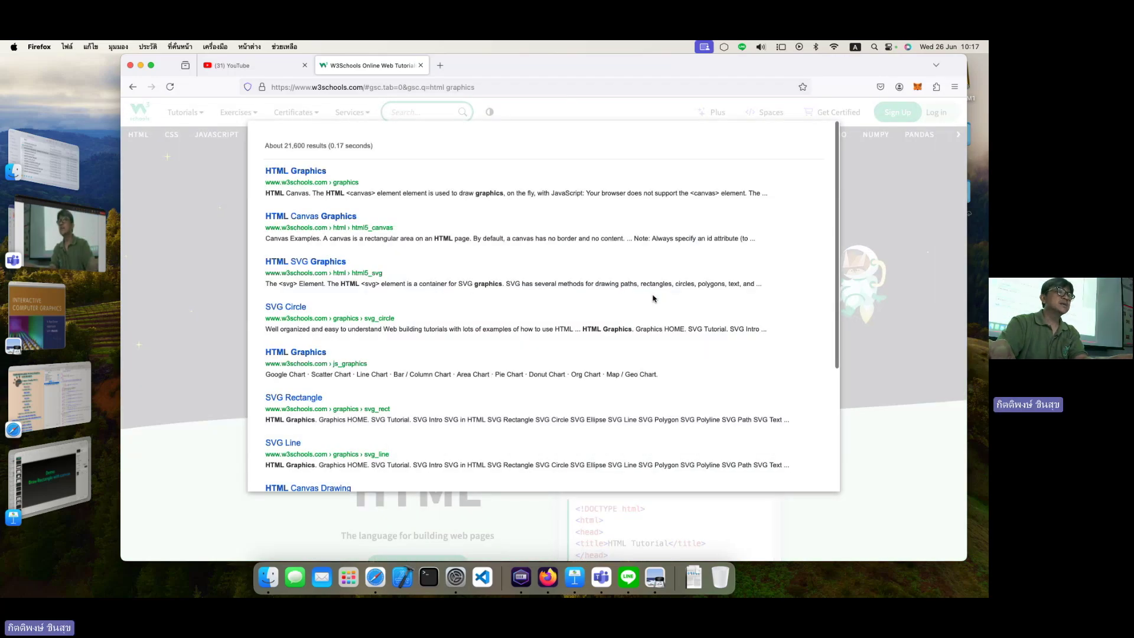
click(323, 218)
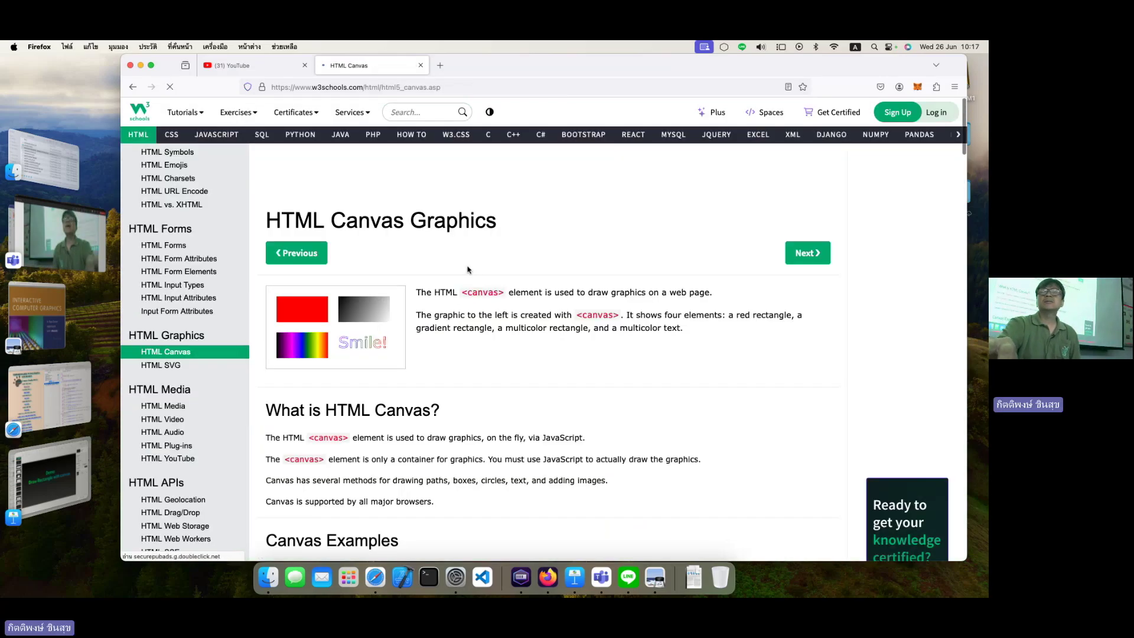
Step: Look through the canvas page's markup and JavaScript examples, from the empty canvas to Draw Linear Gradient
scroll(467, 270, down, 10)
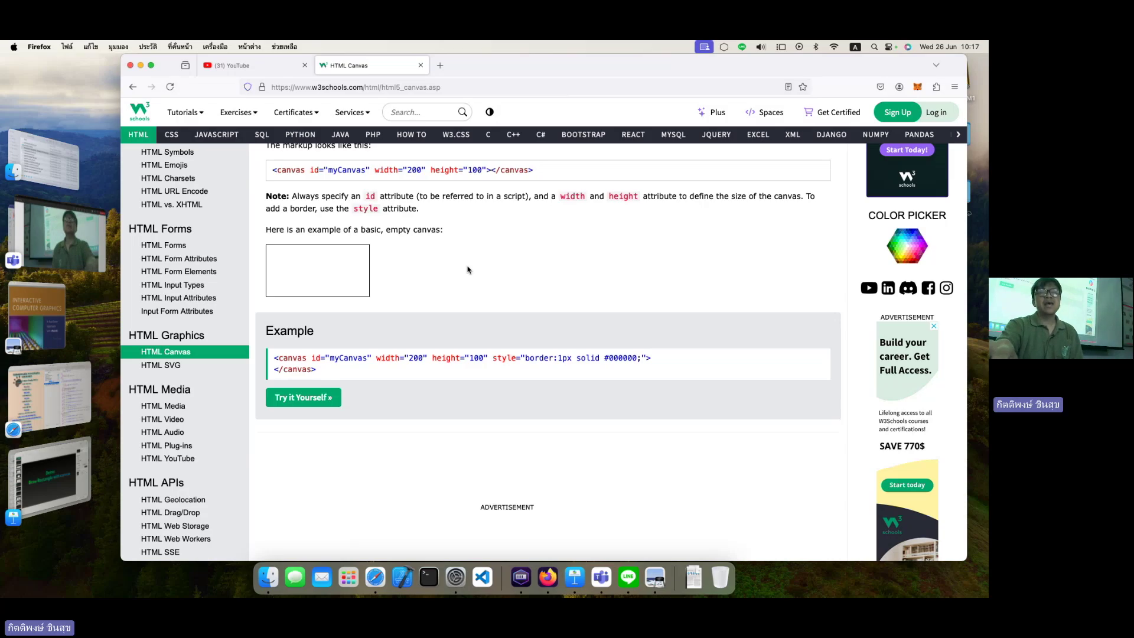
scroll(468, 270, down, 6)
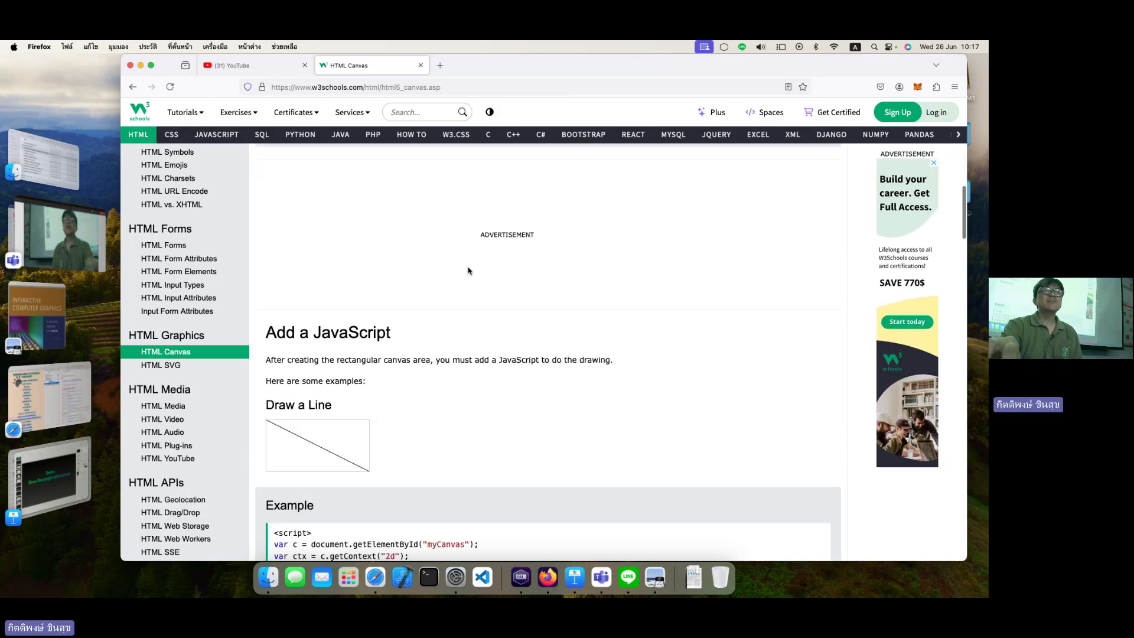
scroll(468, 270, down, 2)
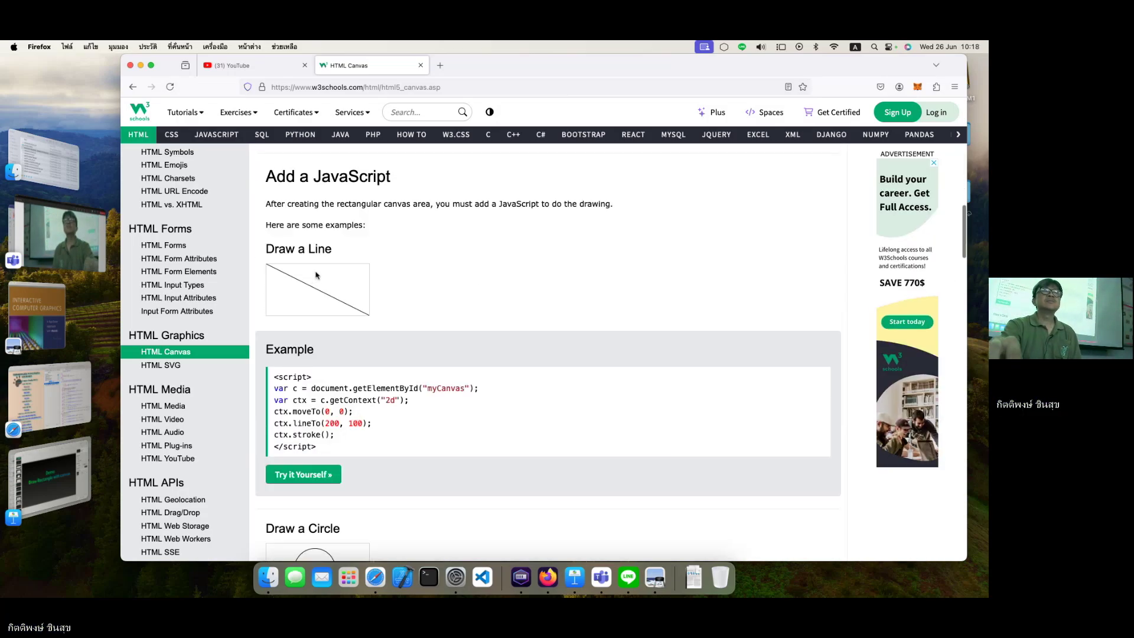
scroll(317, 275, up, 7)
scroll(350, 275, down, 20)
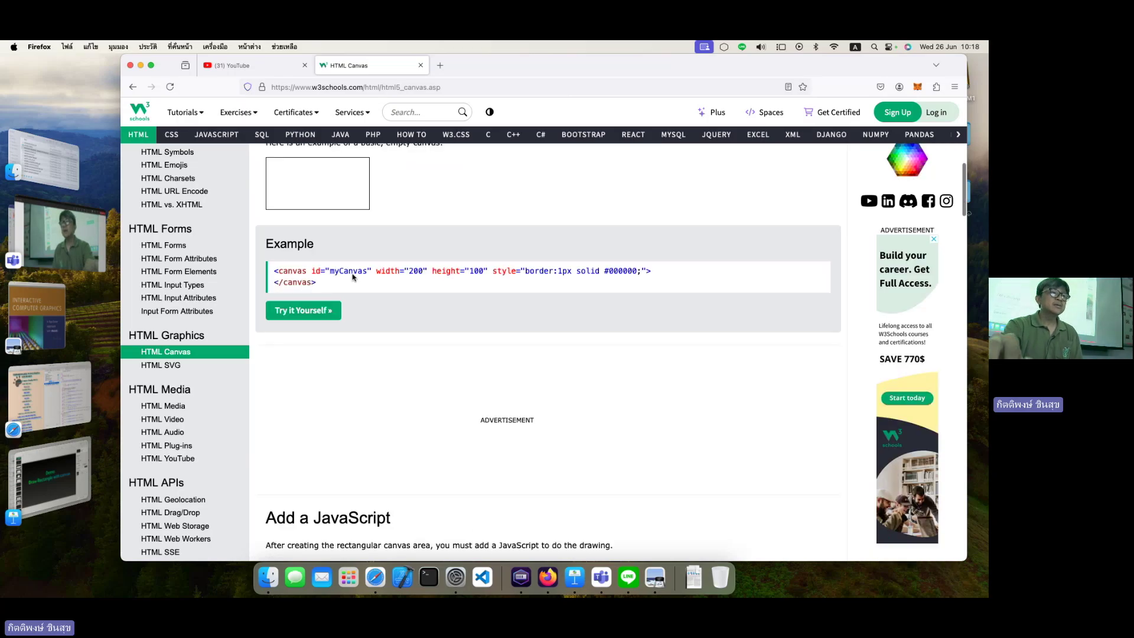
scroll(352, 277, down, 8)
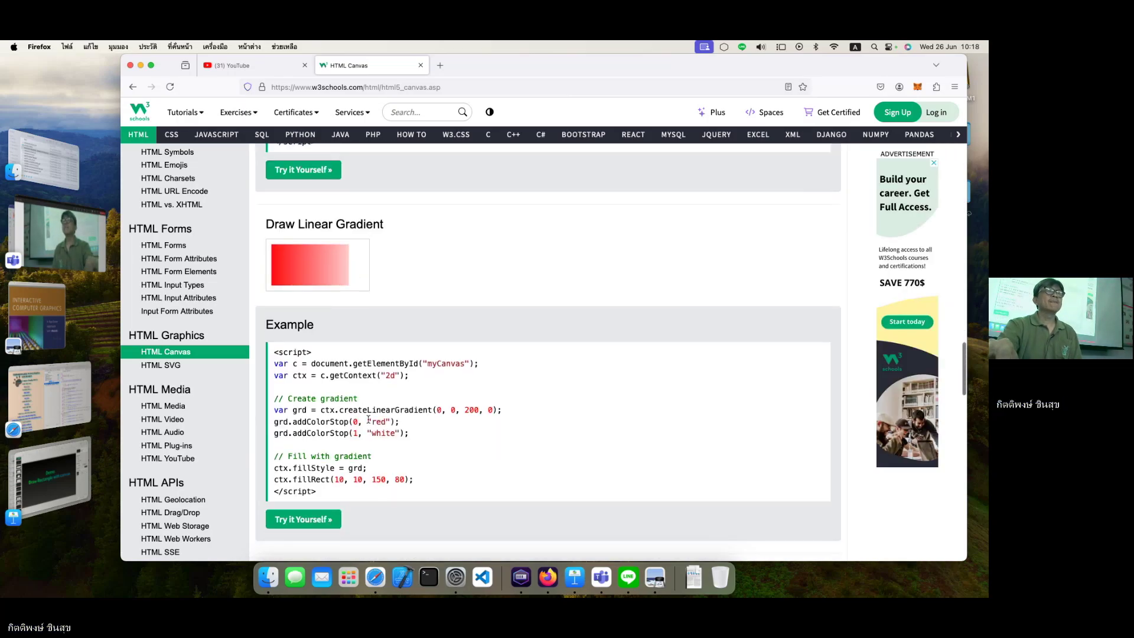
scroll(366, 381, up, 5)
scroll(365, 378, up, 10)
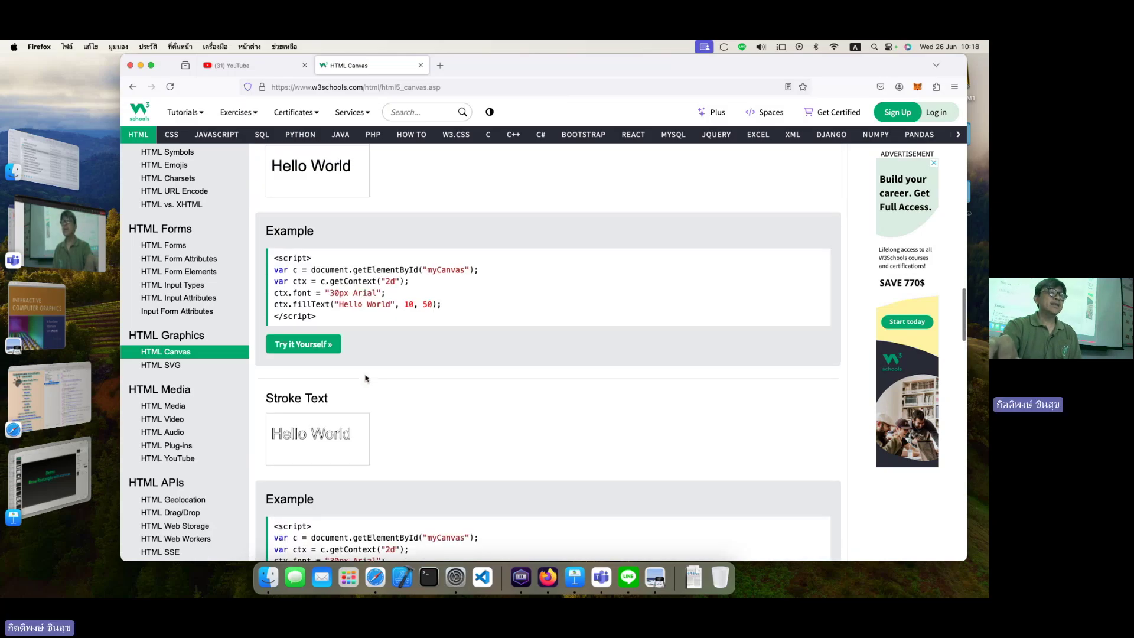
Step: Return to the Draw a Line example on the canvas page and open it in the Tryit editor
scroll(366, 375, up, 6)
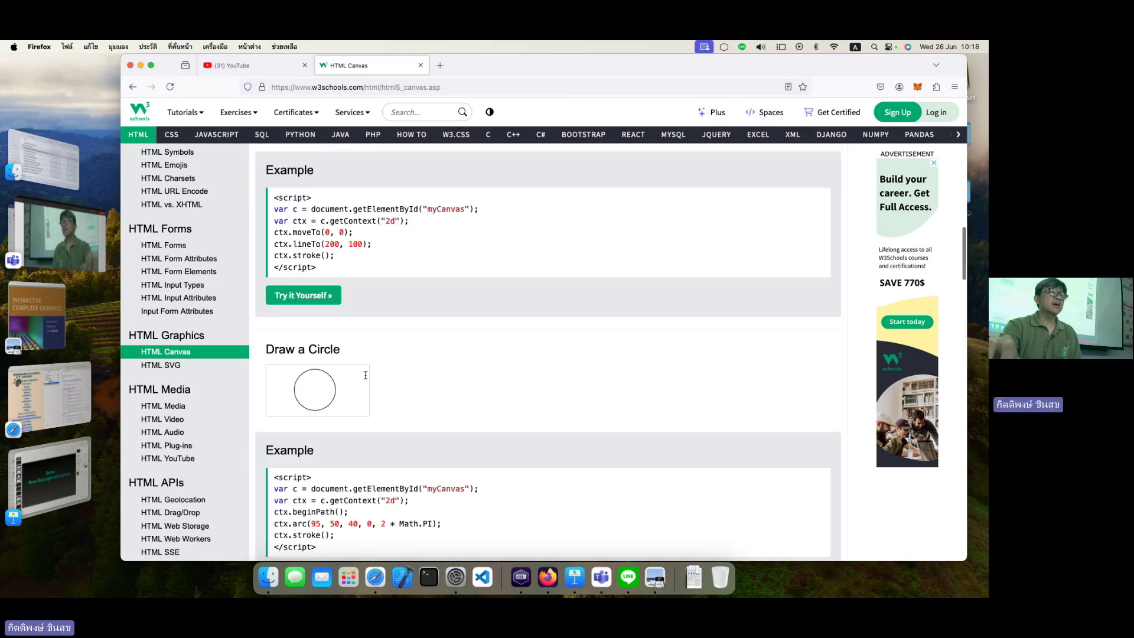
scroll(377, 390, down, 1)
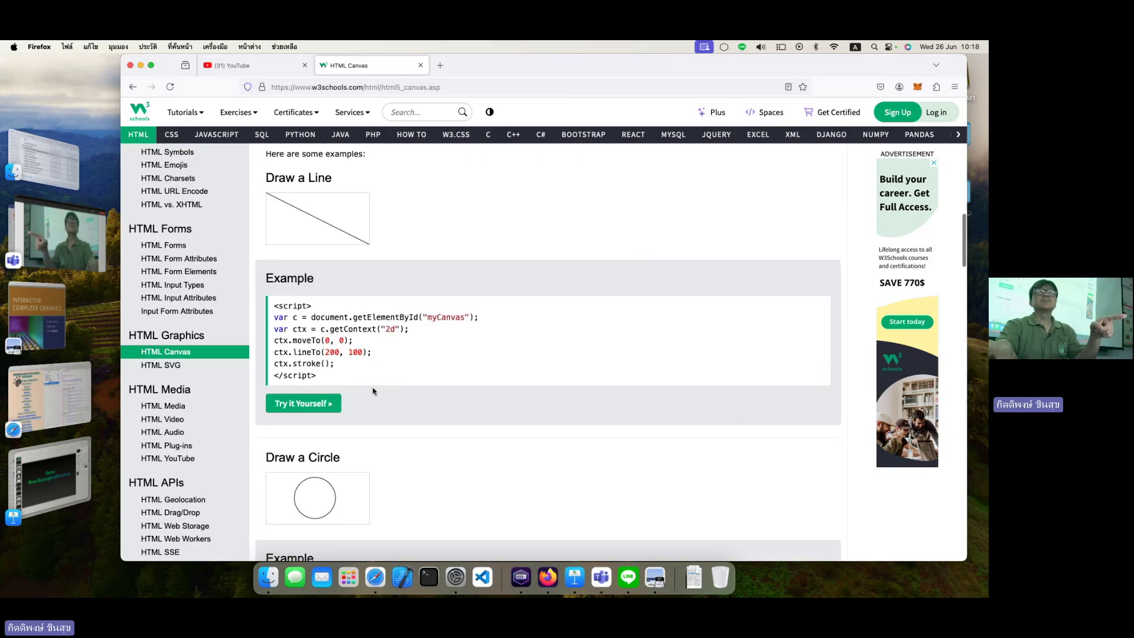
click(298, 403)
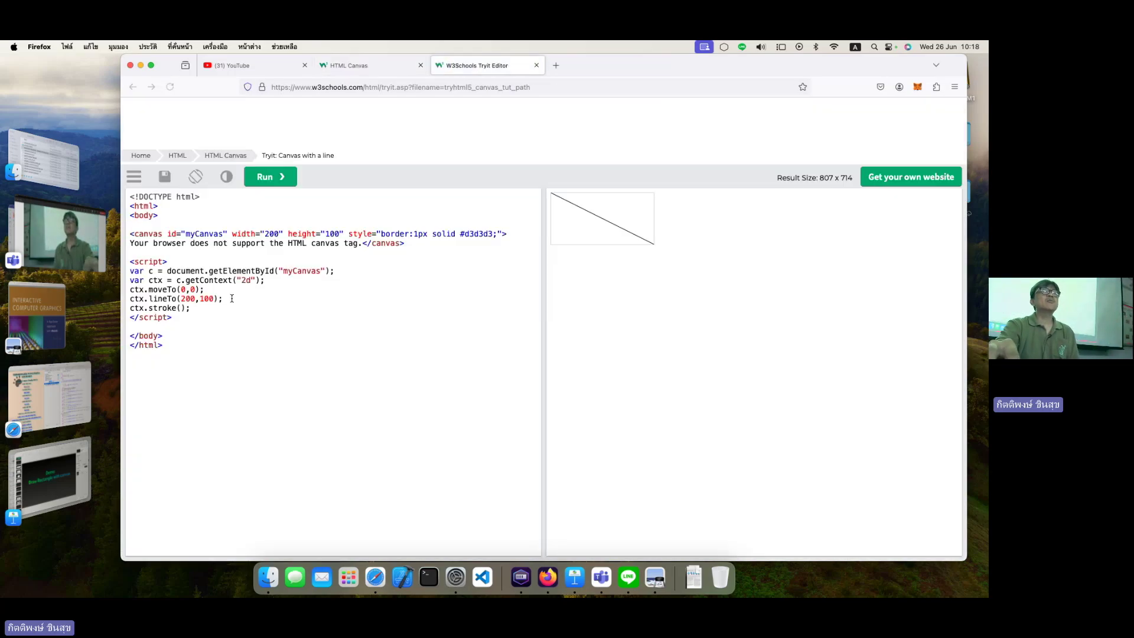
Step: Change the line's end point to ctx.lineTo(20,150) in the example code and run it
click(182, 298)
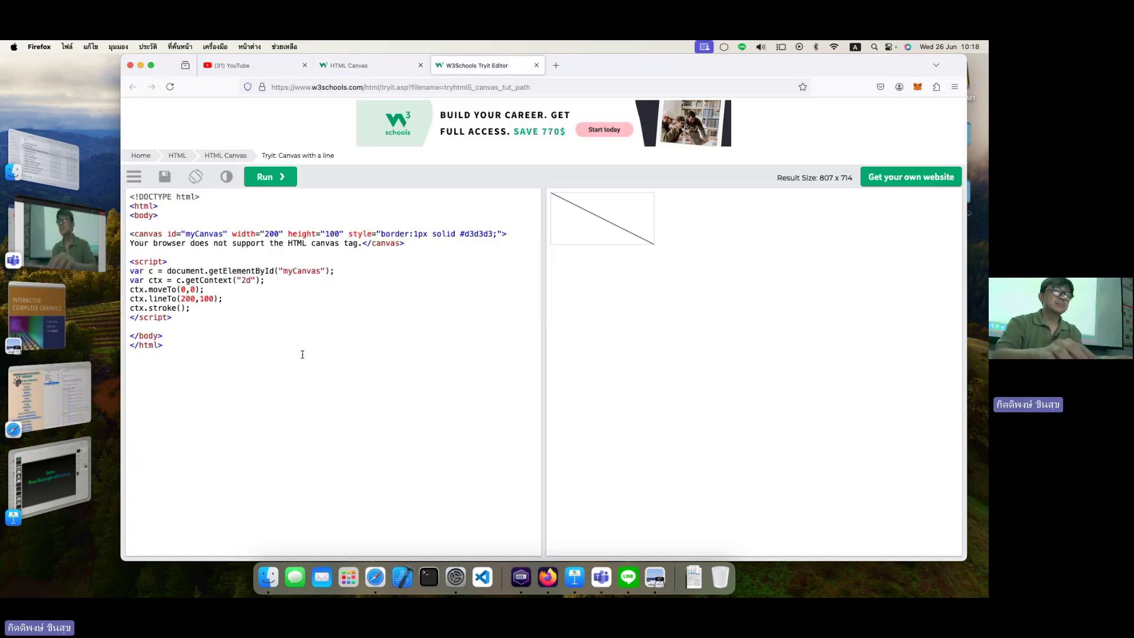
key(Delete)
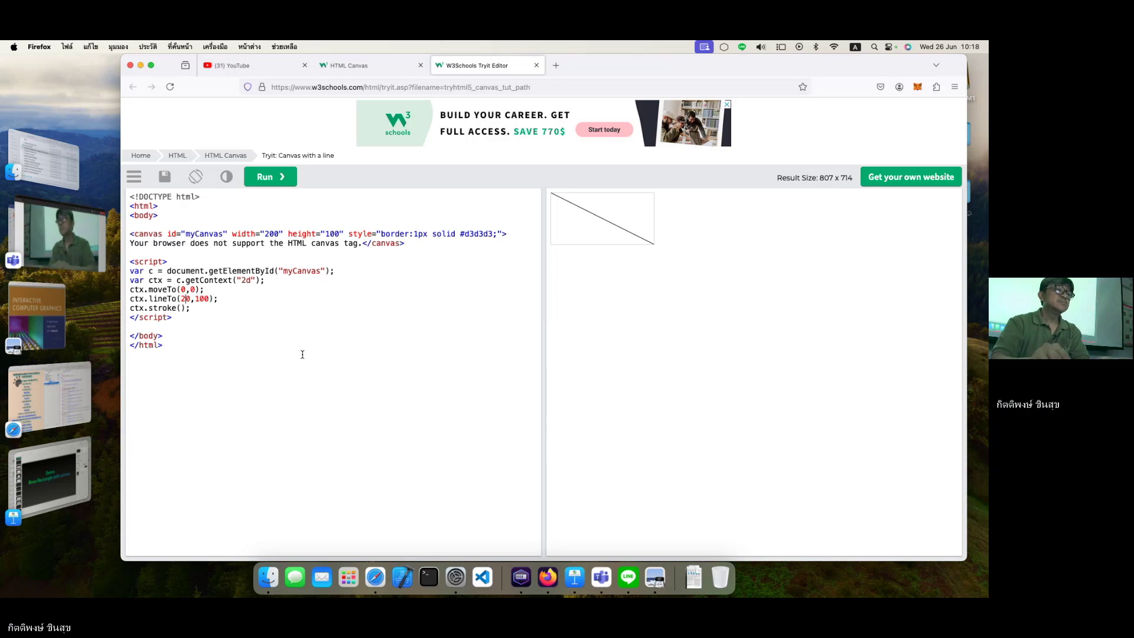
key(Right)
key(Right)
key(Right)
key(Right)
key(BackSpace)
text(5)
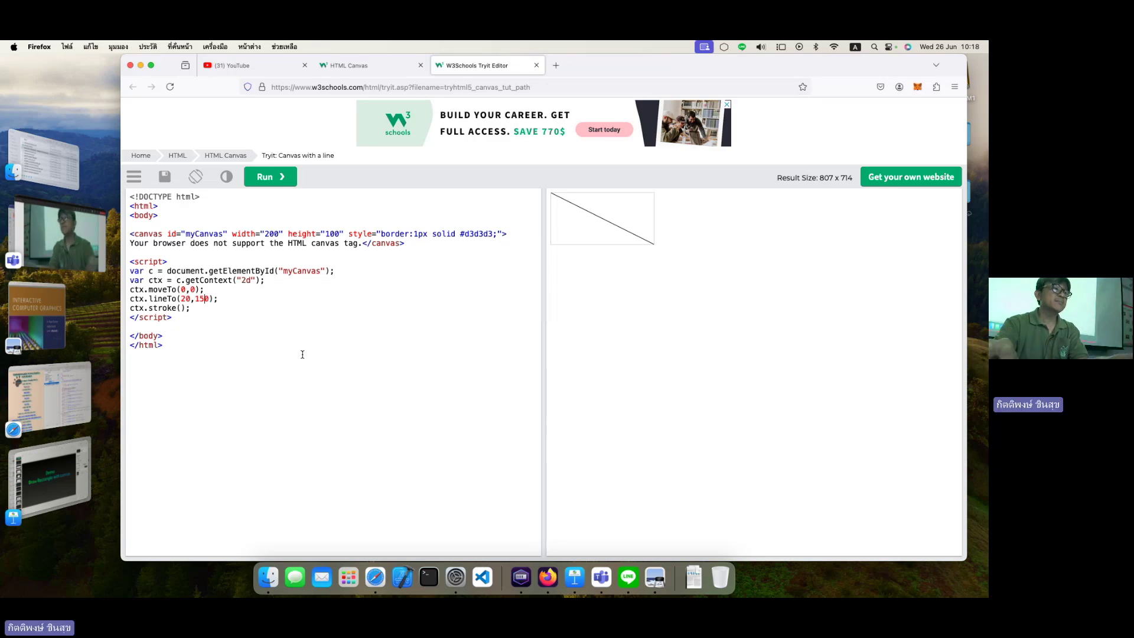
click(271, 179)
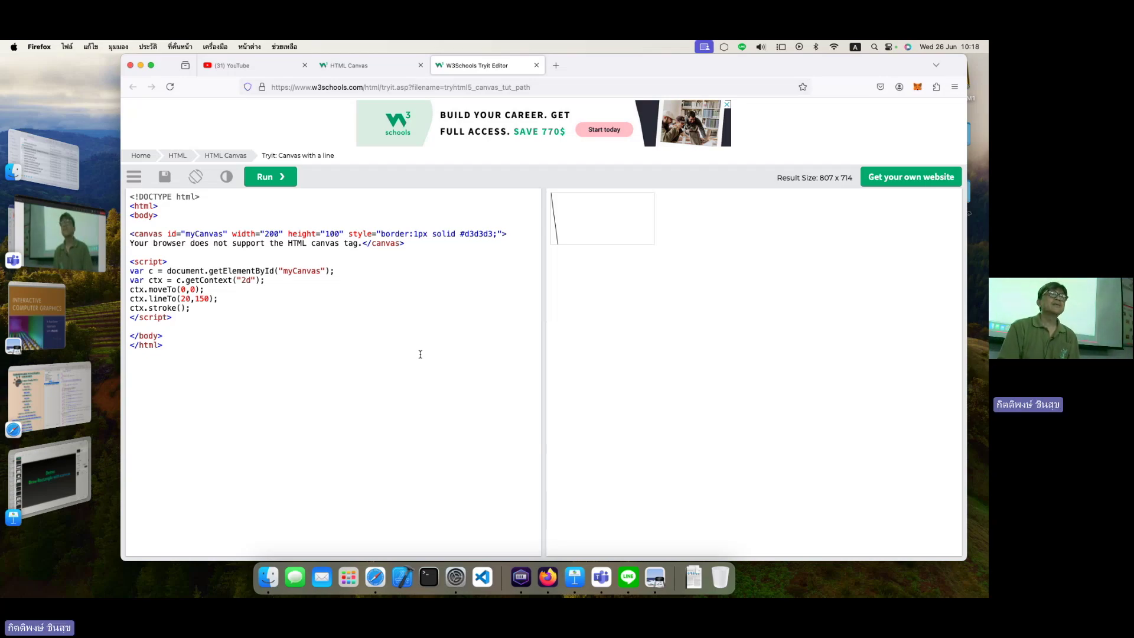
Step: Close the line example's editor tab and open the Draw a Circle example in the Tryit editor
click(536, 66)
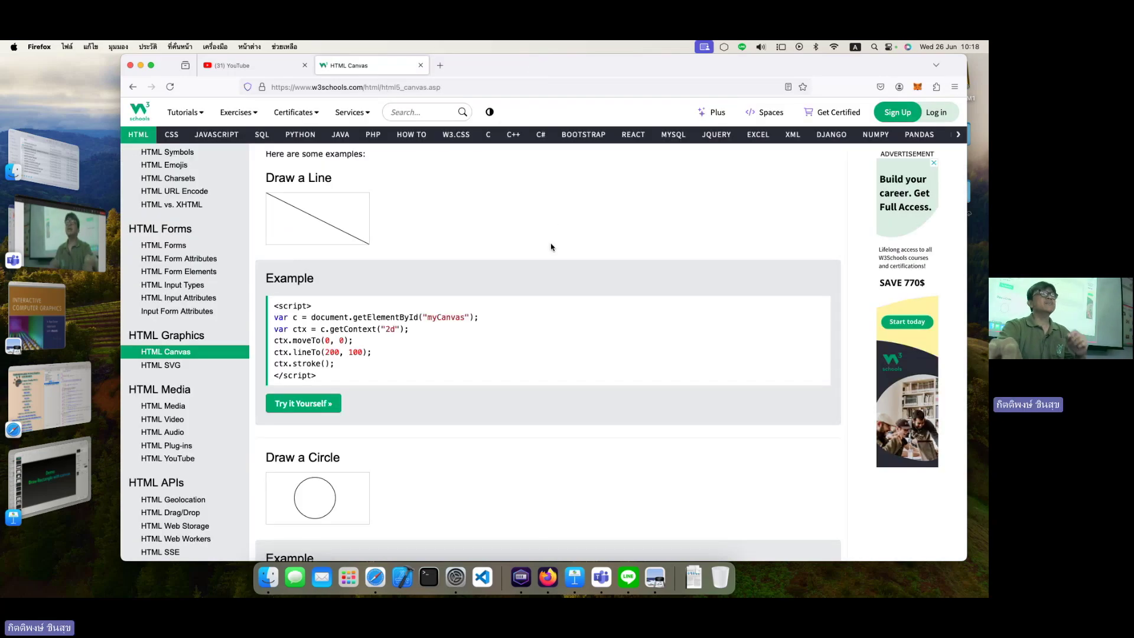
scroll(524, 281, down, 5)
scroll(523, 282, down, 2)
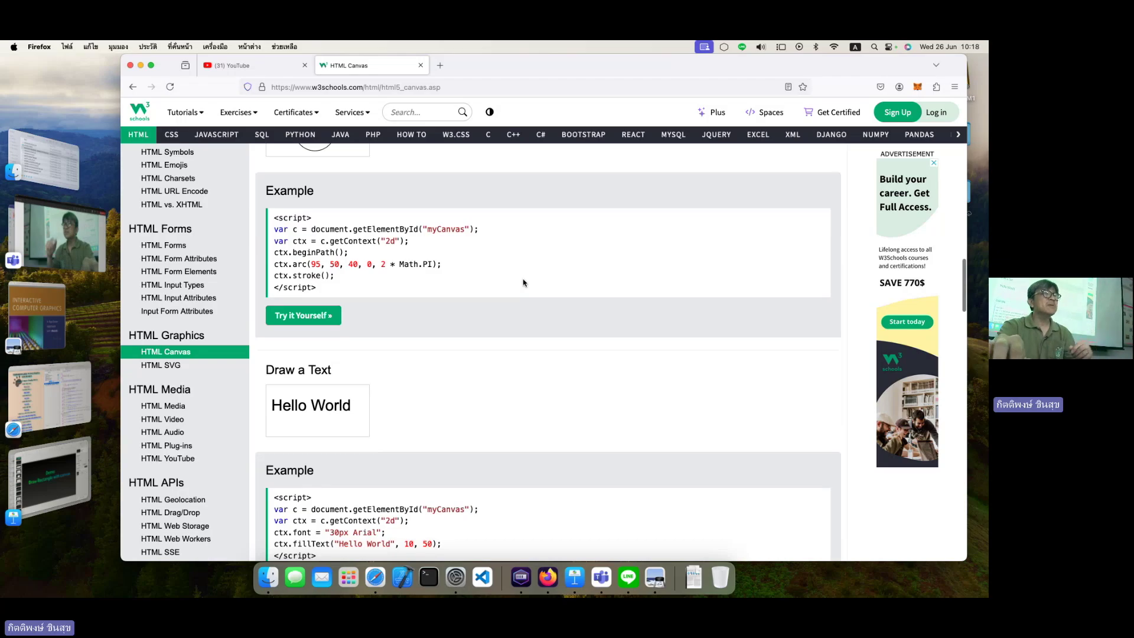
scroll(523, 282, up, 3)
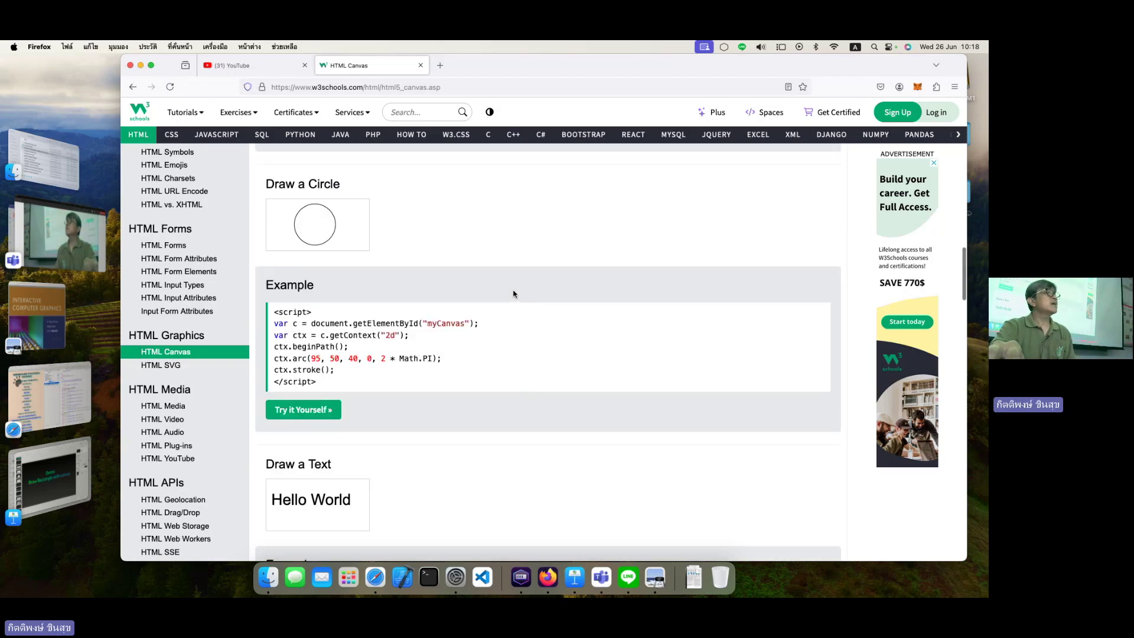
click(303, 409)
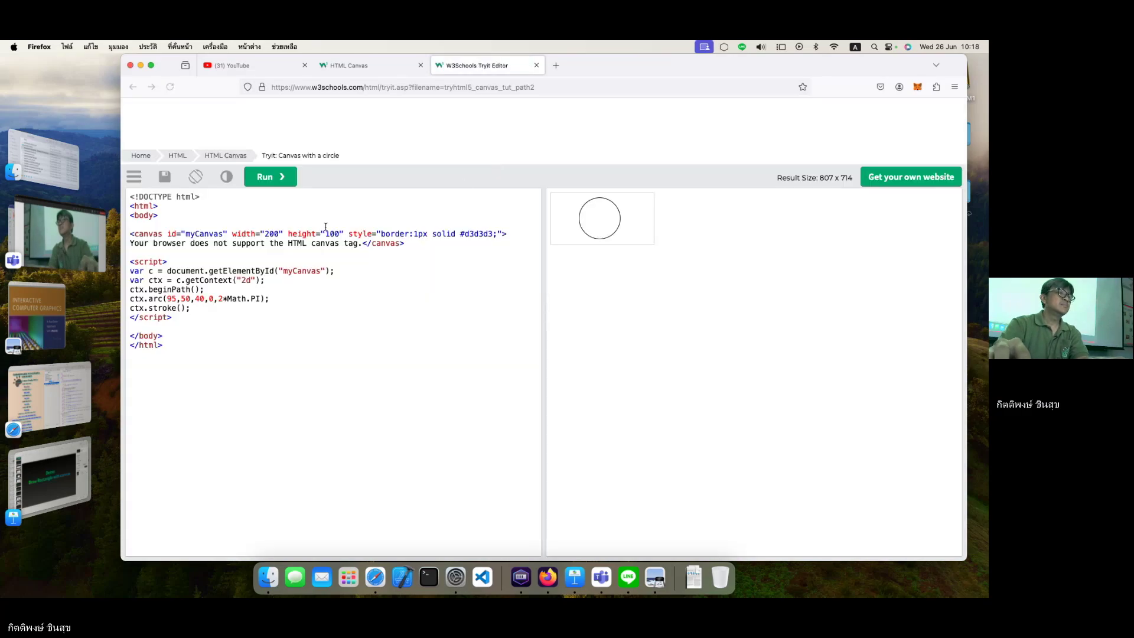
Step: Step through the arguments of the ctx.arc call in the circle code, from the center coordinates to the start angle
click(178, 299)
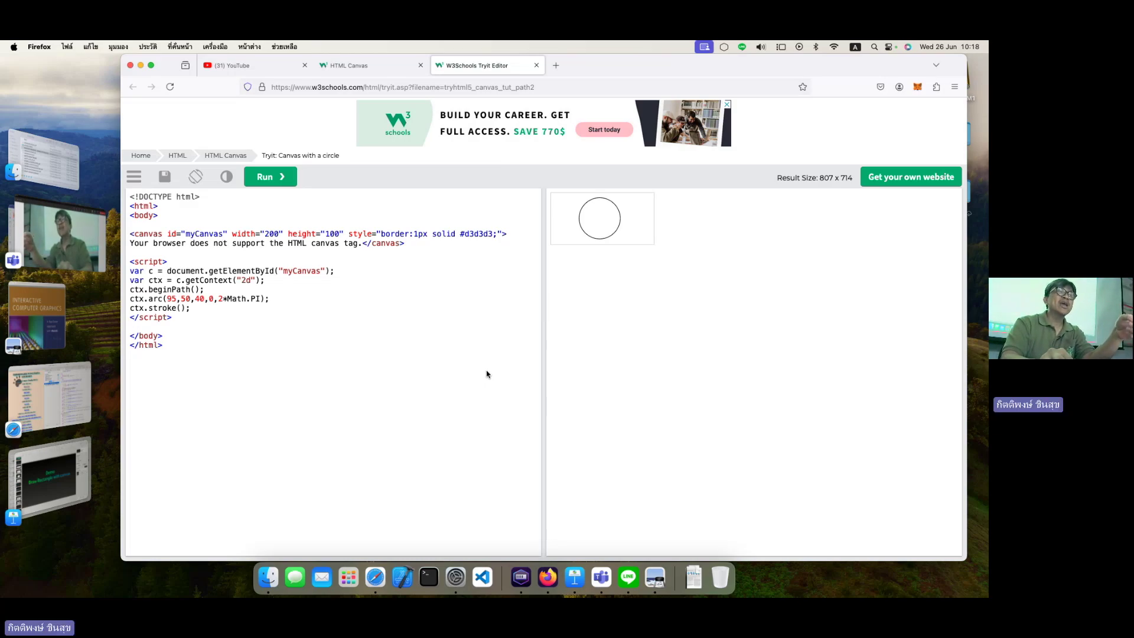
key(Right)
key(Right)
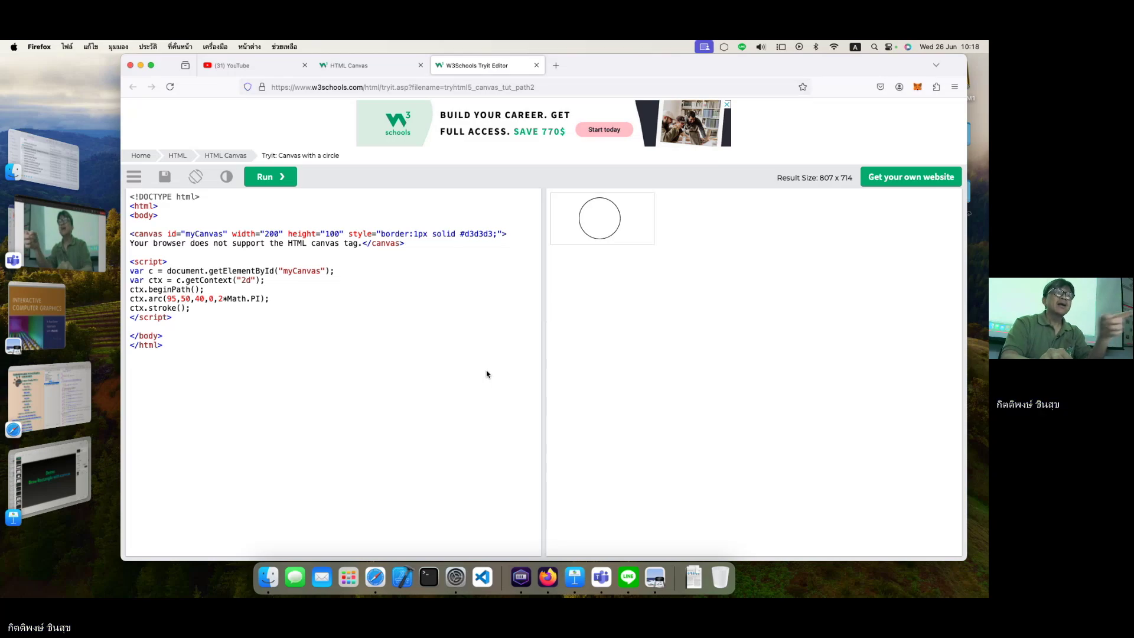
key(Right)
key(Right)
key(Right)
key(Right)
key(Right)
key(Right)
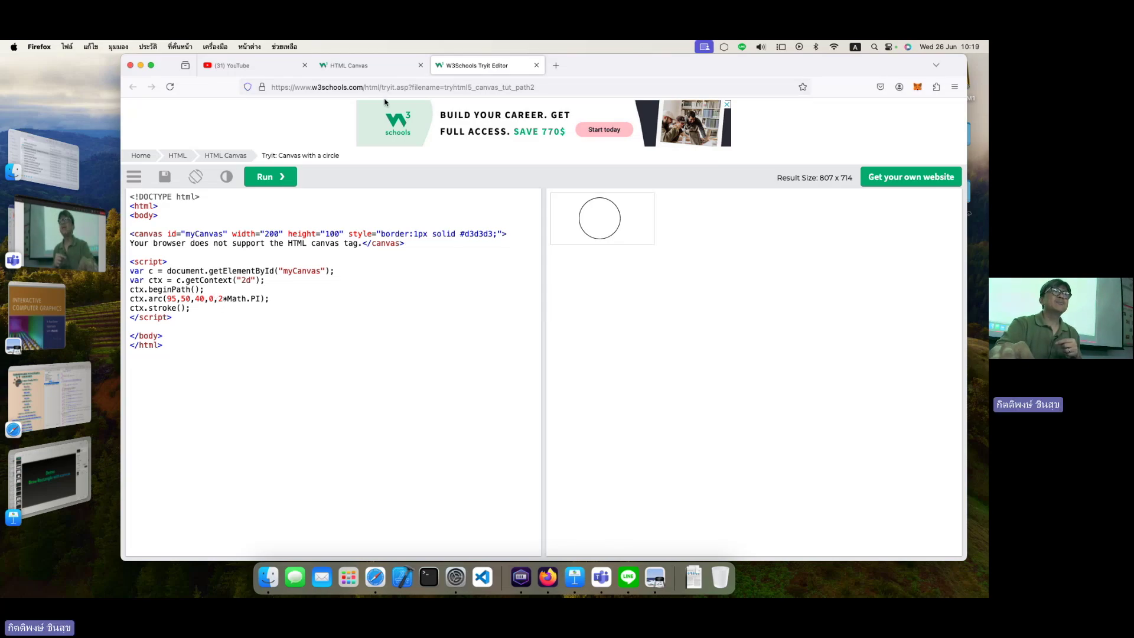
Step: Return to the HTML Canvas page and review its examples from Draw a Line through Stroke Text
click(354, 67)
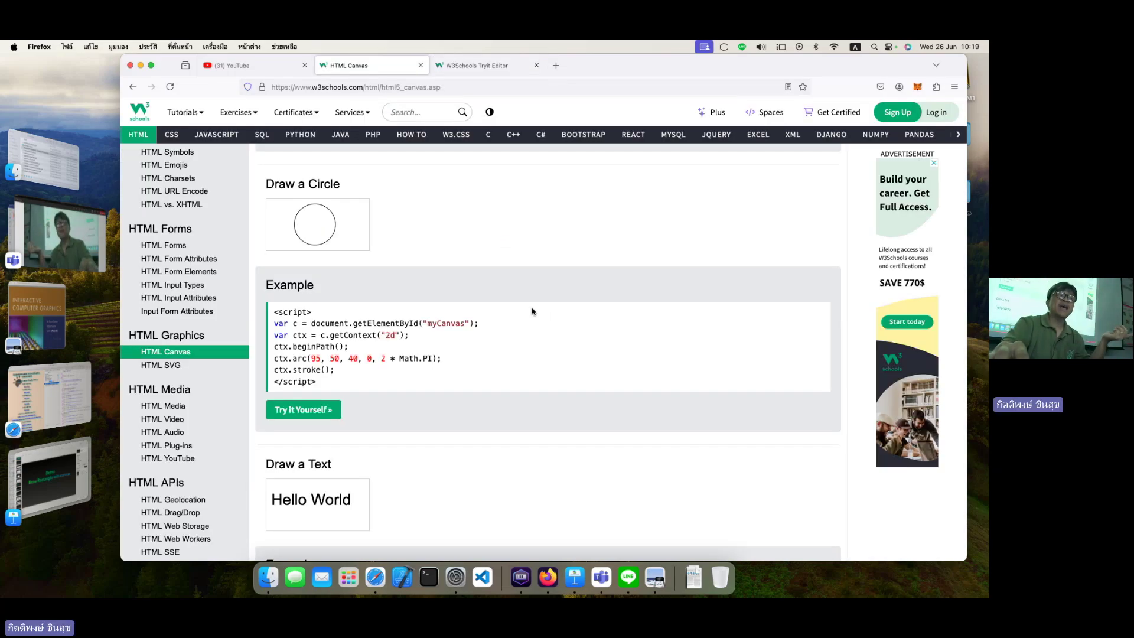
scroll(532, 311, up, 5)
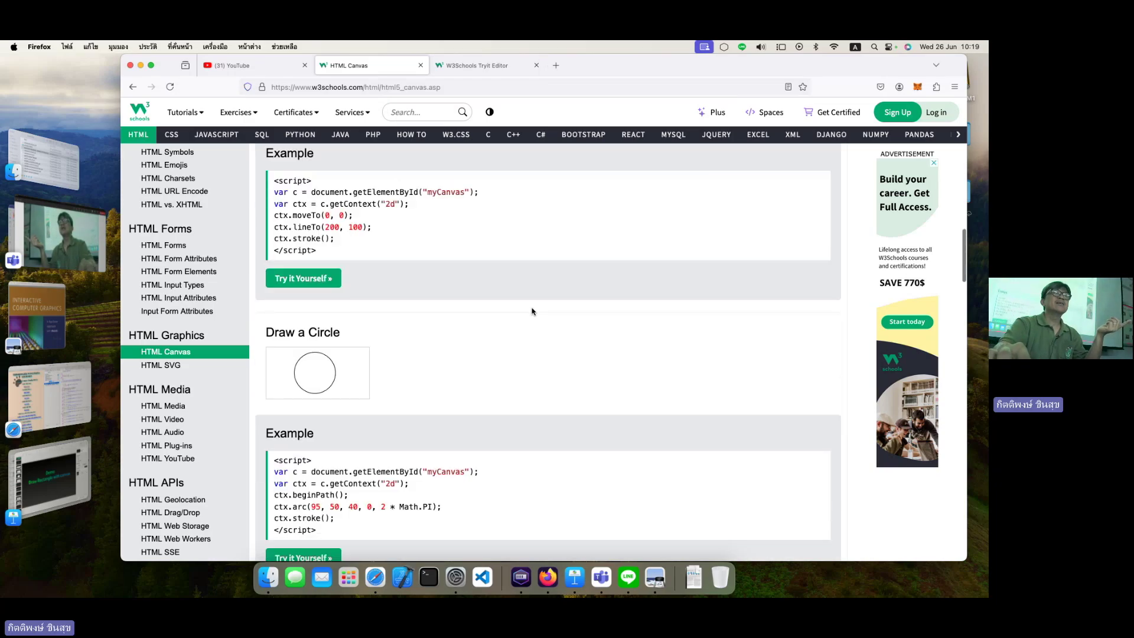
scroll(531, 311, down, 1)
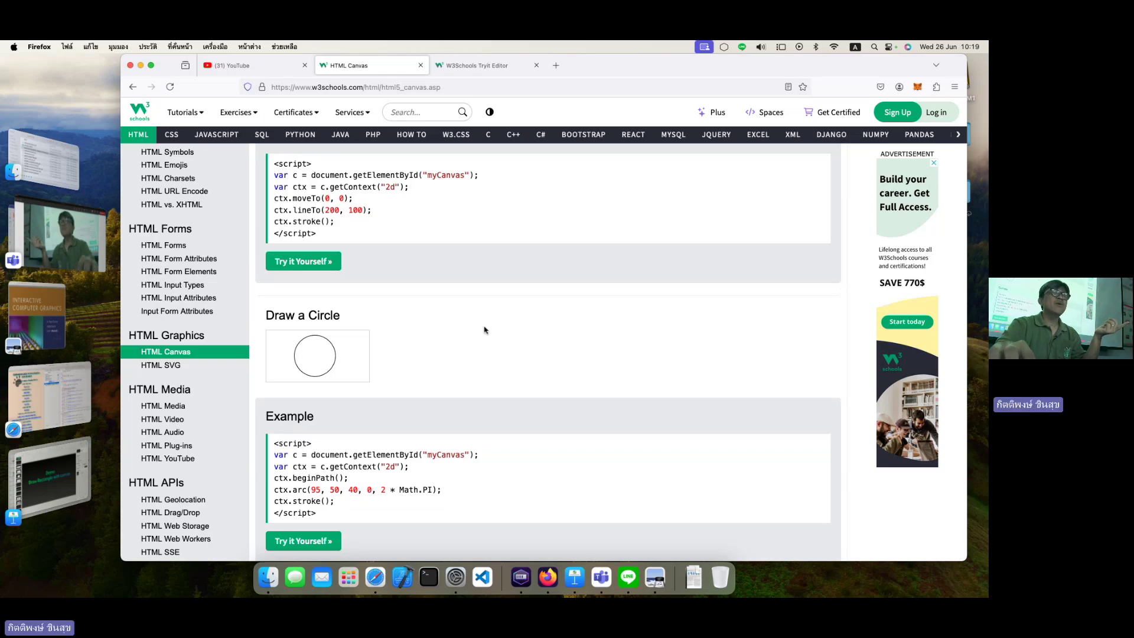
scroll(483, 326, down, 2)
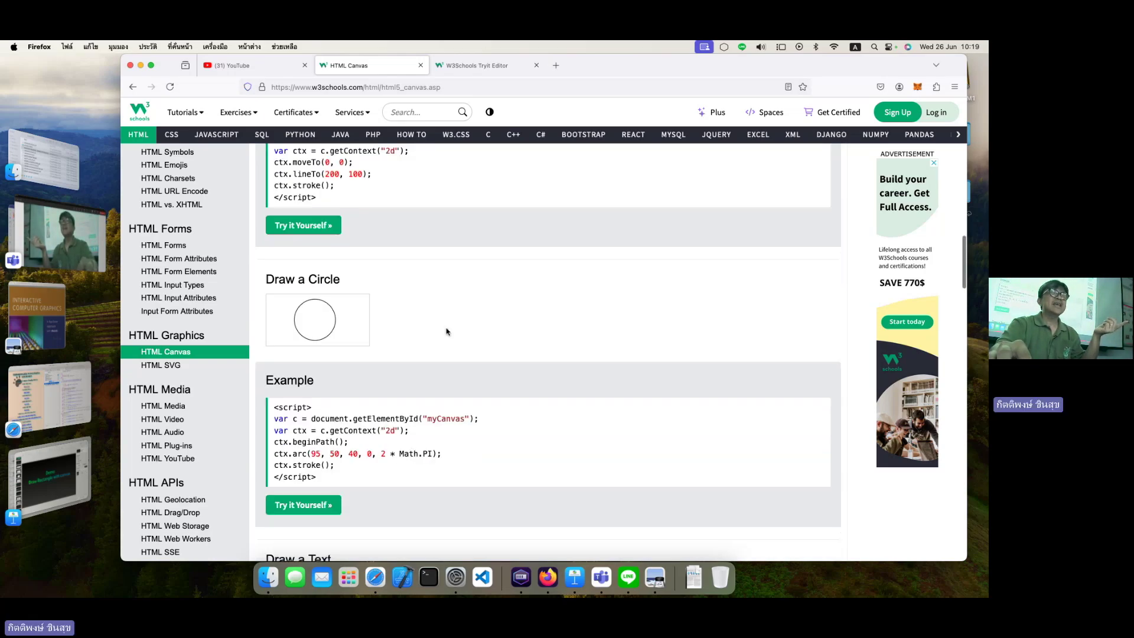
scroll(447, 330, up, 6)
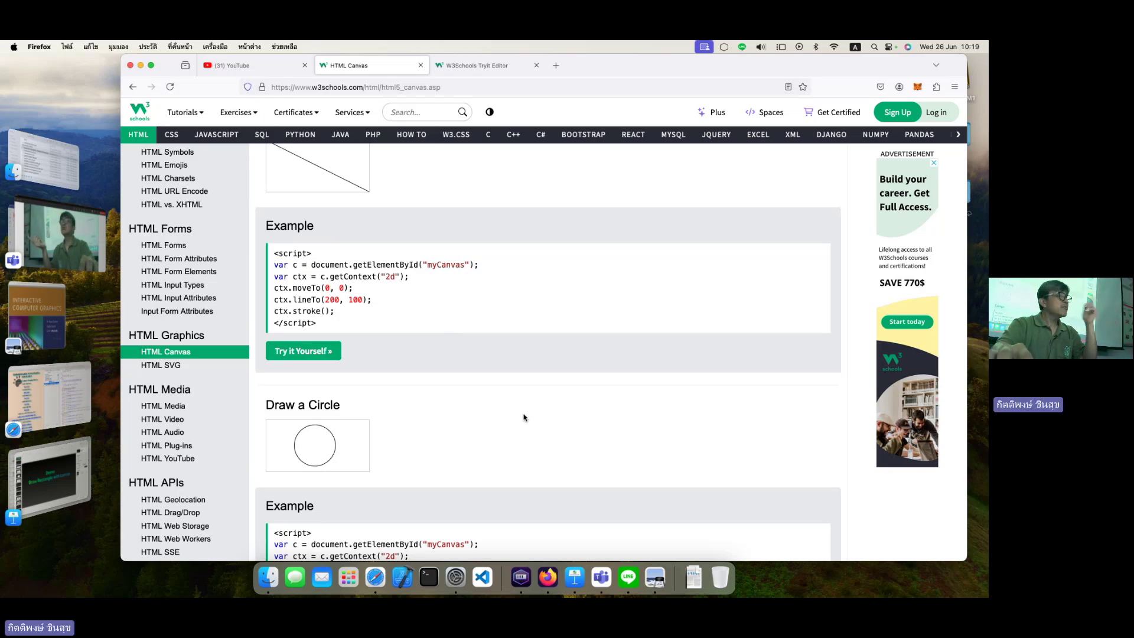
scroll(524, 418, down, 10)
scroll(524, 418, down, 7)
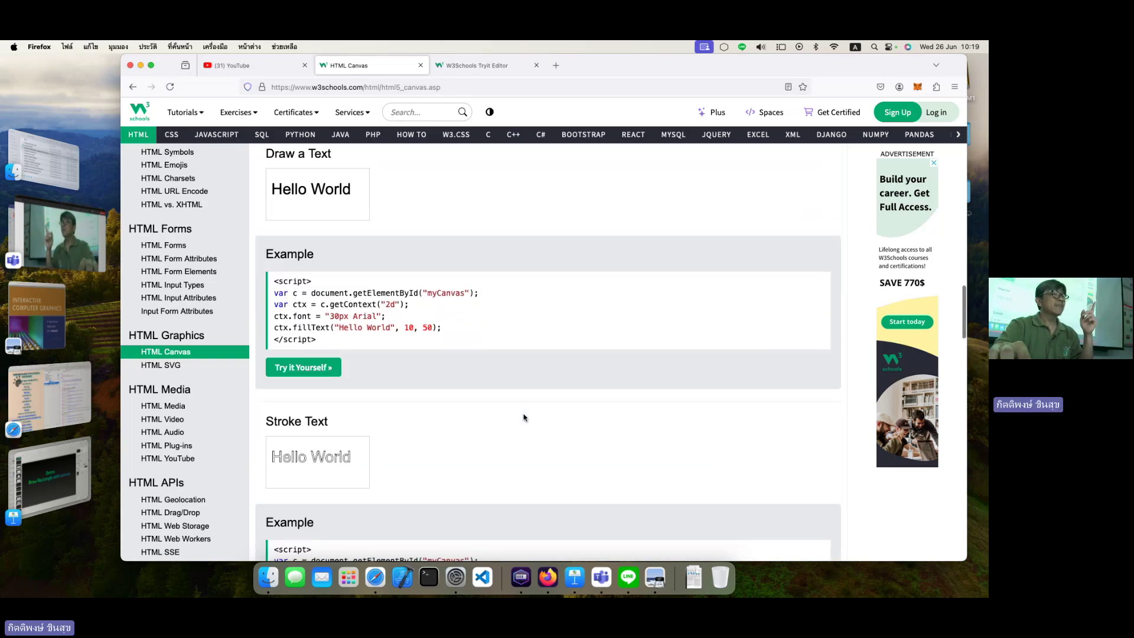
scroll(524, 418, down, 5)
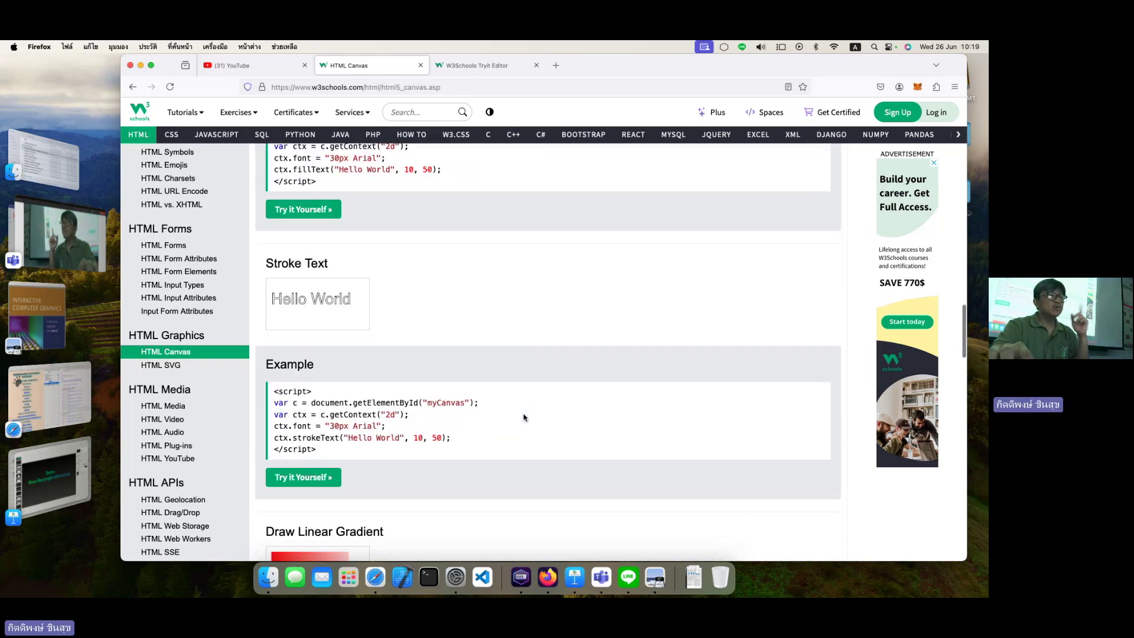
scroll(525, 418, up, 15)
scroll(525, 418, down, 1)
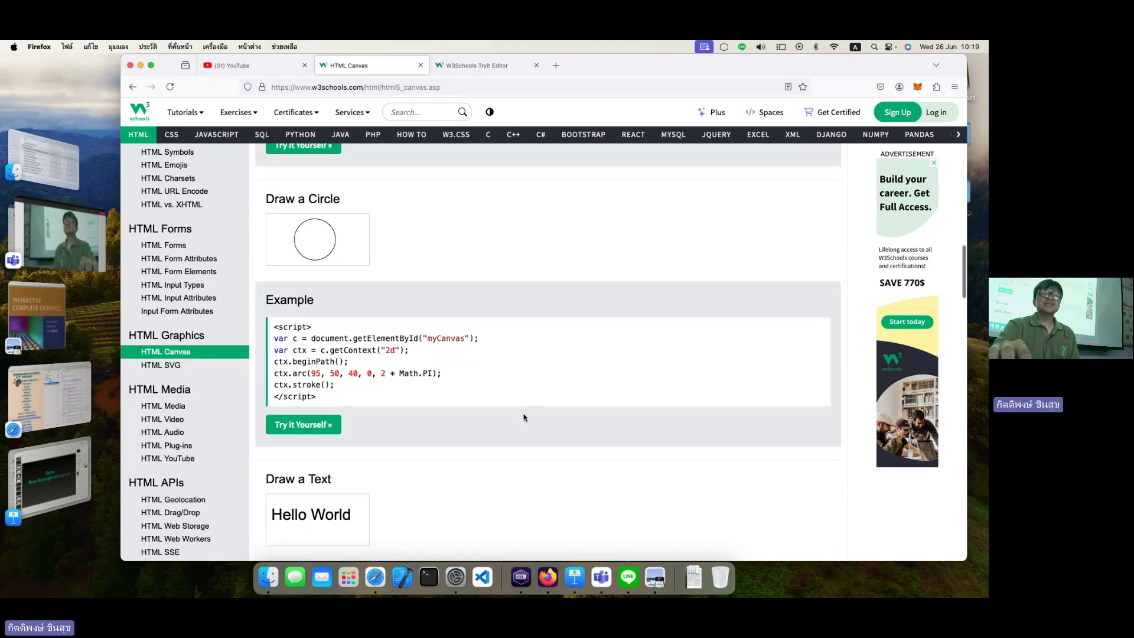
Step: Compare the circle code in the Tryit editor with the HTML Canvas page and close the Tryit tab
click(477, 65)
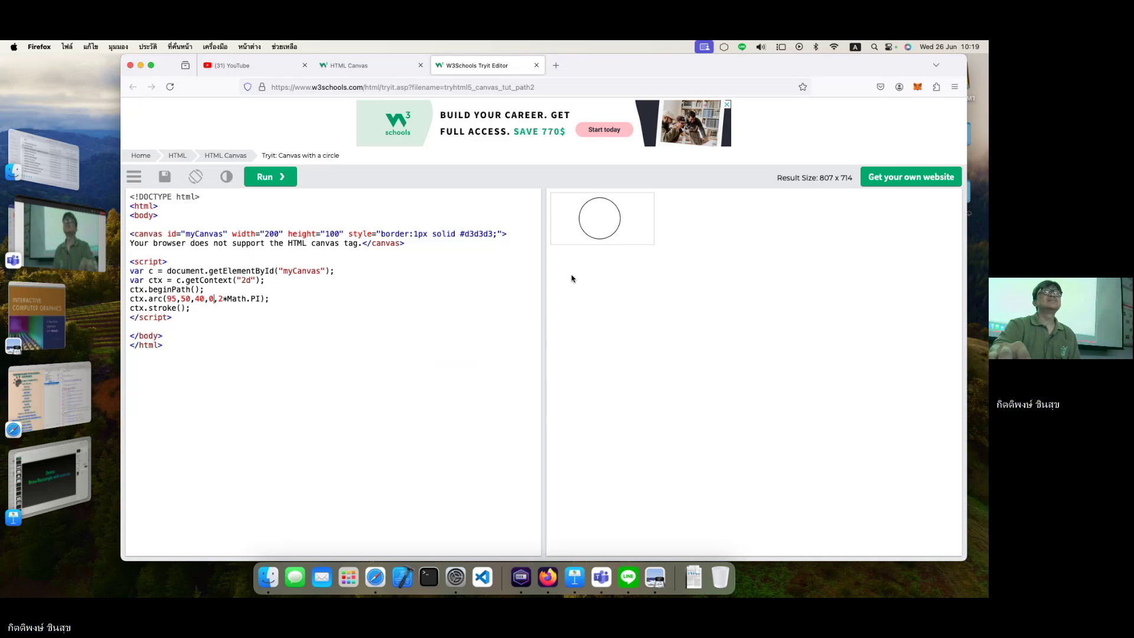
click(363, 68)
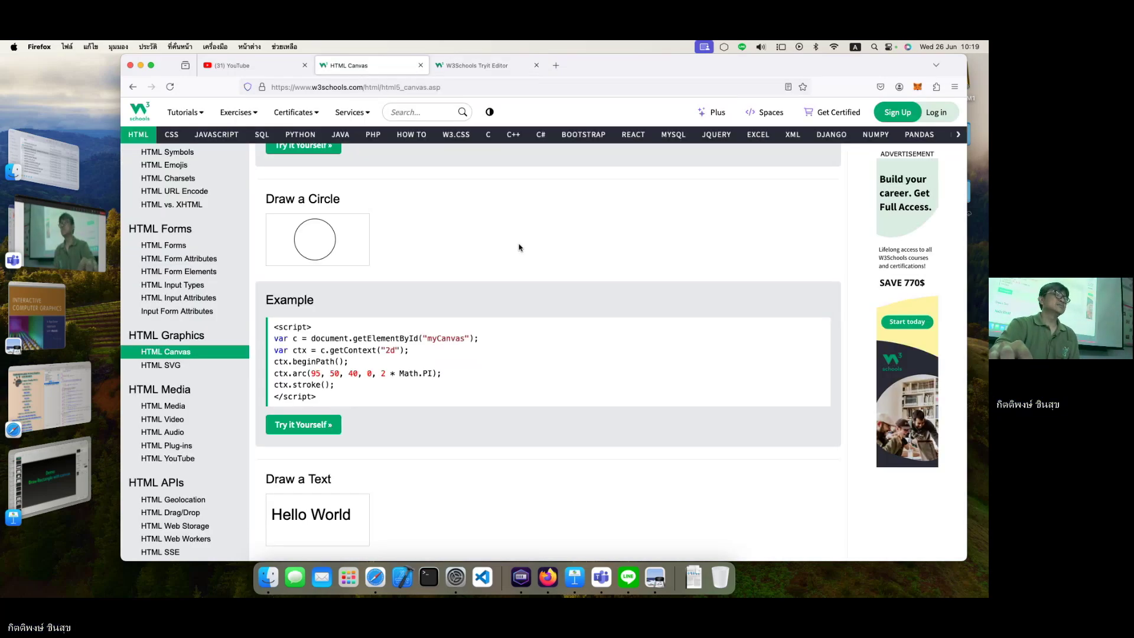
click(498, 66)
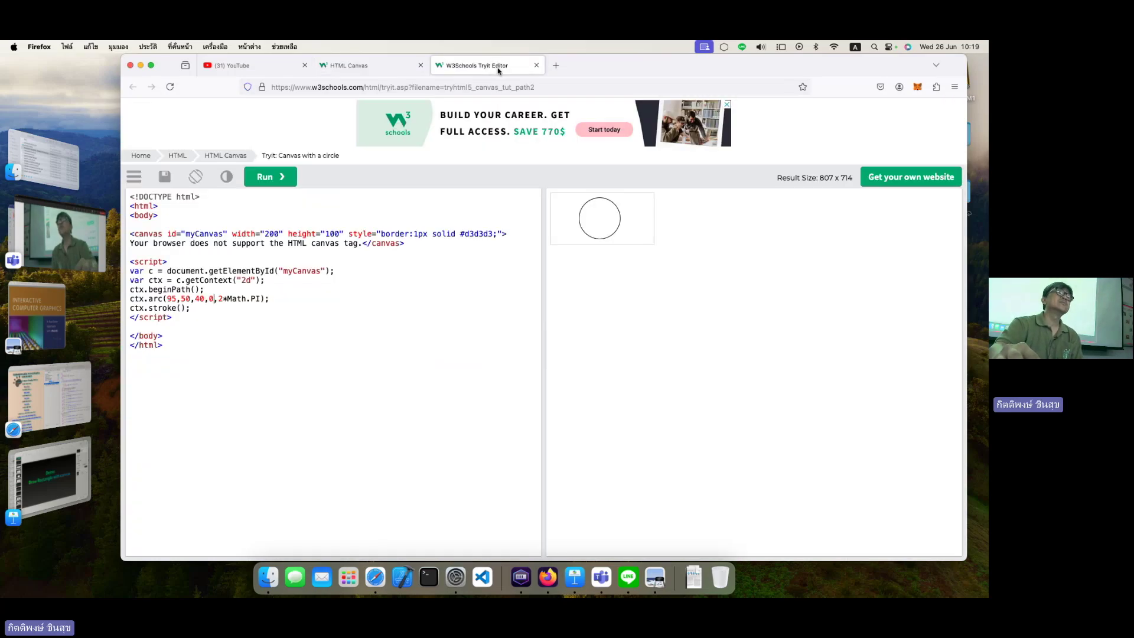
click(536, 65)
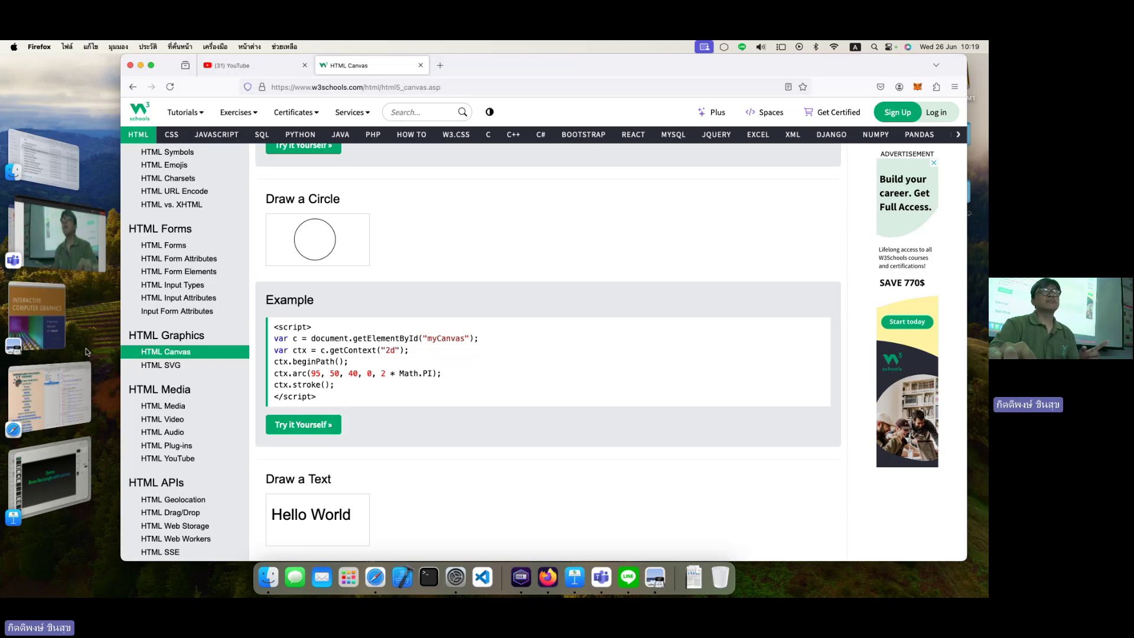
Step: Switch to Keynote, play the lab02 presentation from the "Draw Rectangle with canvas" slide, and advance to the lab 2 assignment slide
click(75, 485)
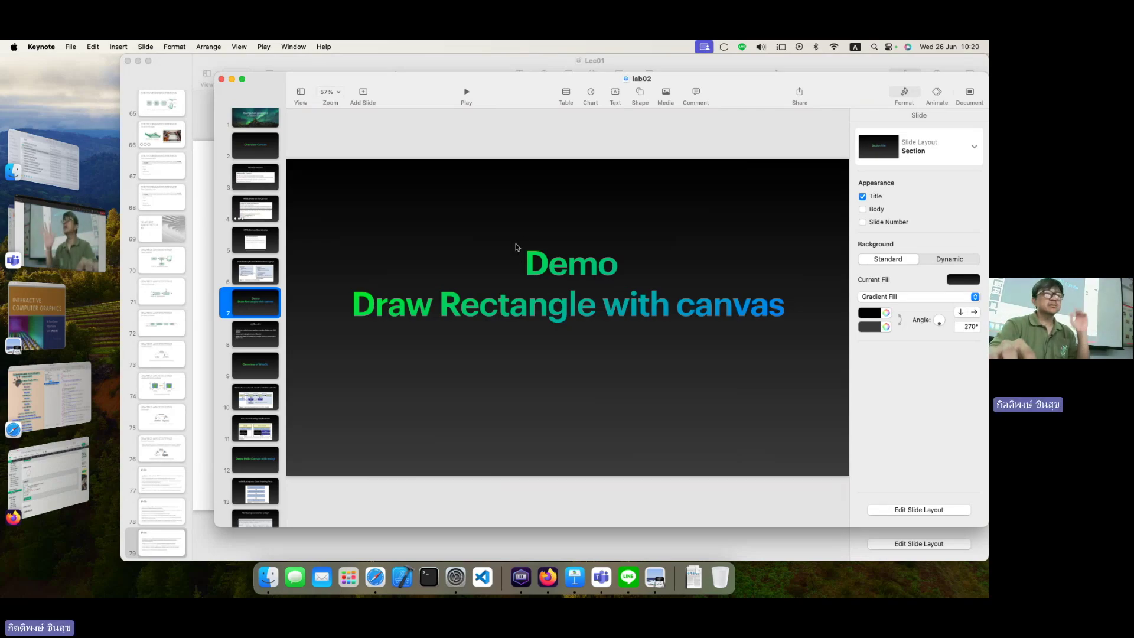
click(466, 93)
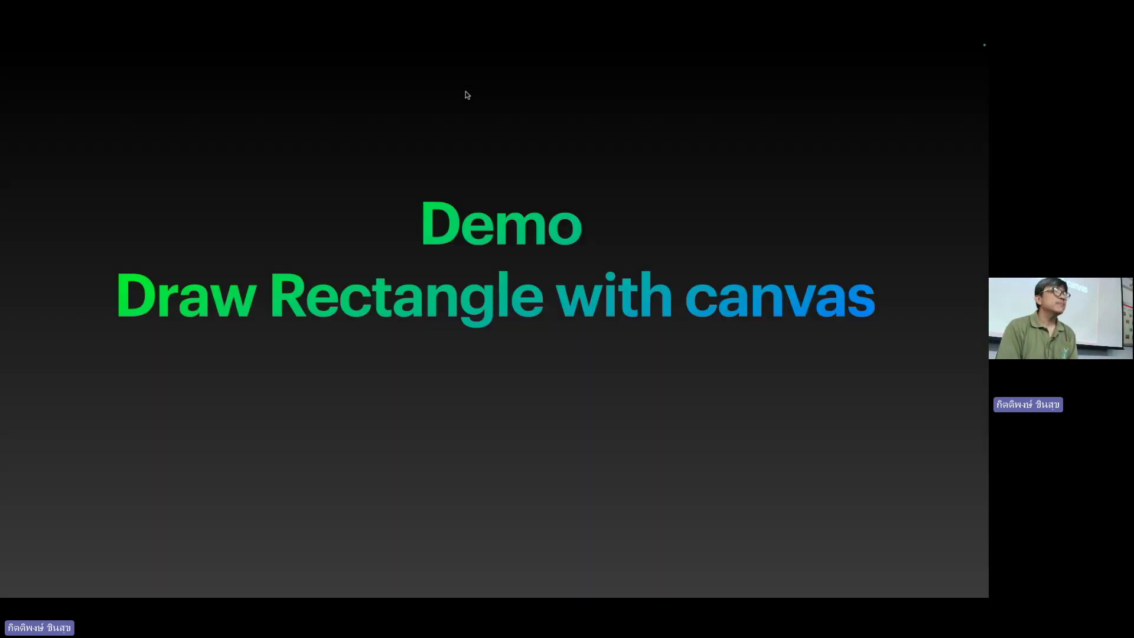
click(518, 93)
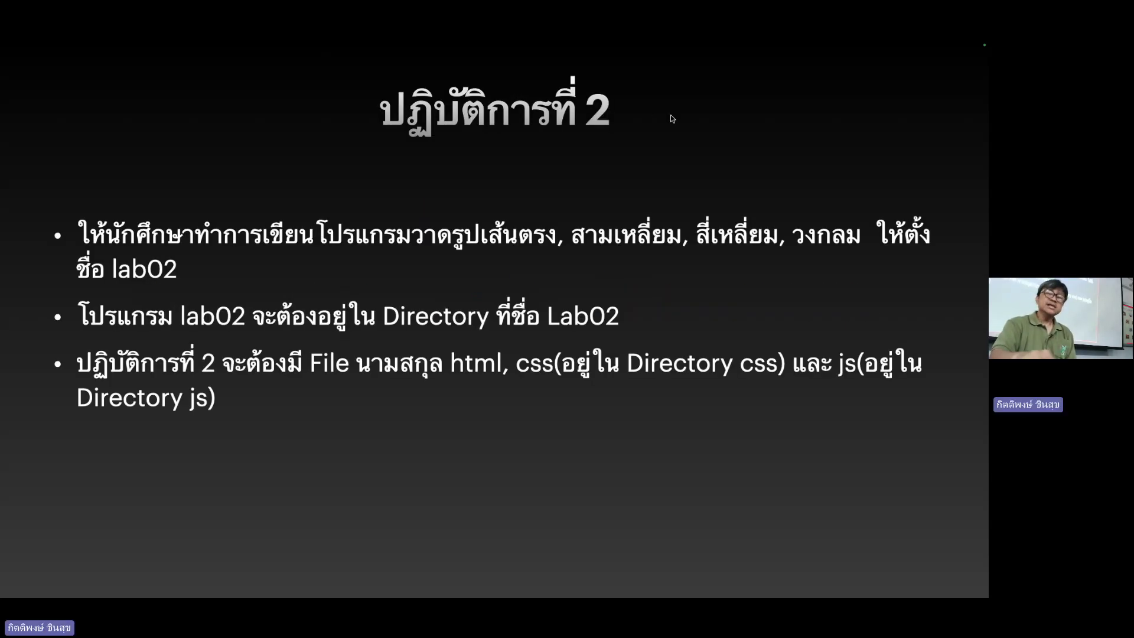